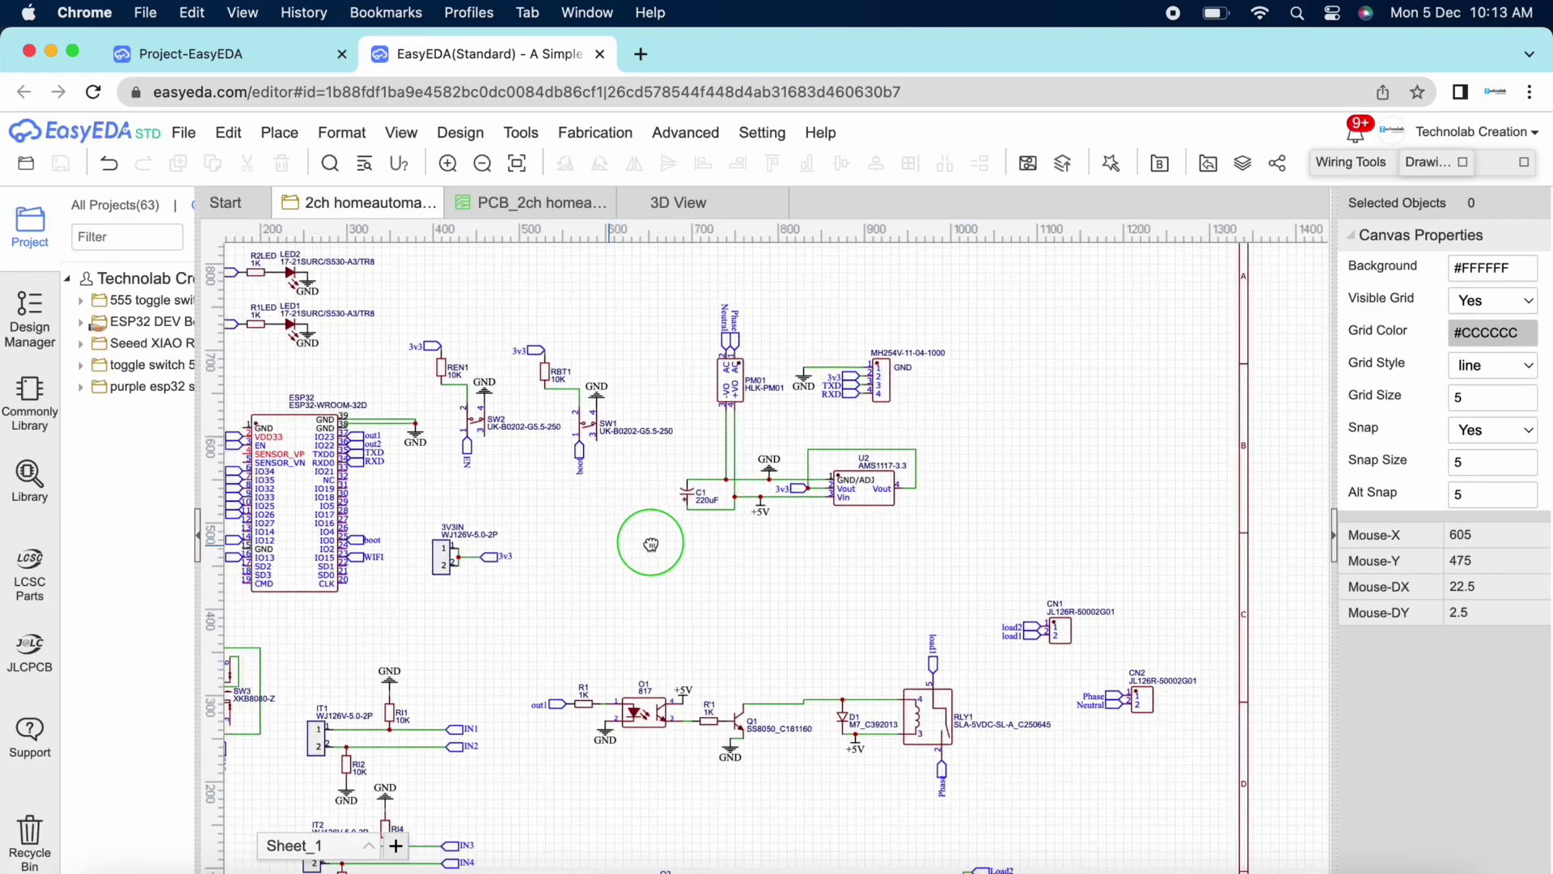
Step: Zoom and pan across the whole relay board schematic, then switch to the PCB_2ch layout
scroll(735, 554, up, 1)
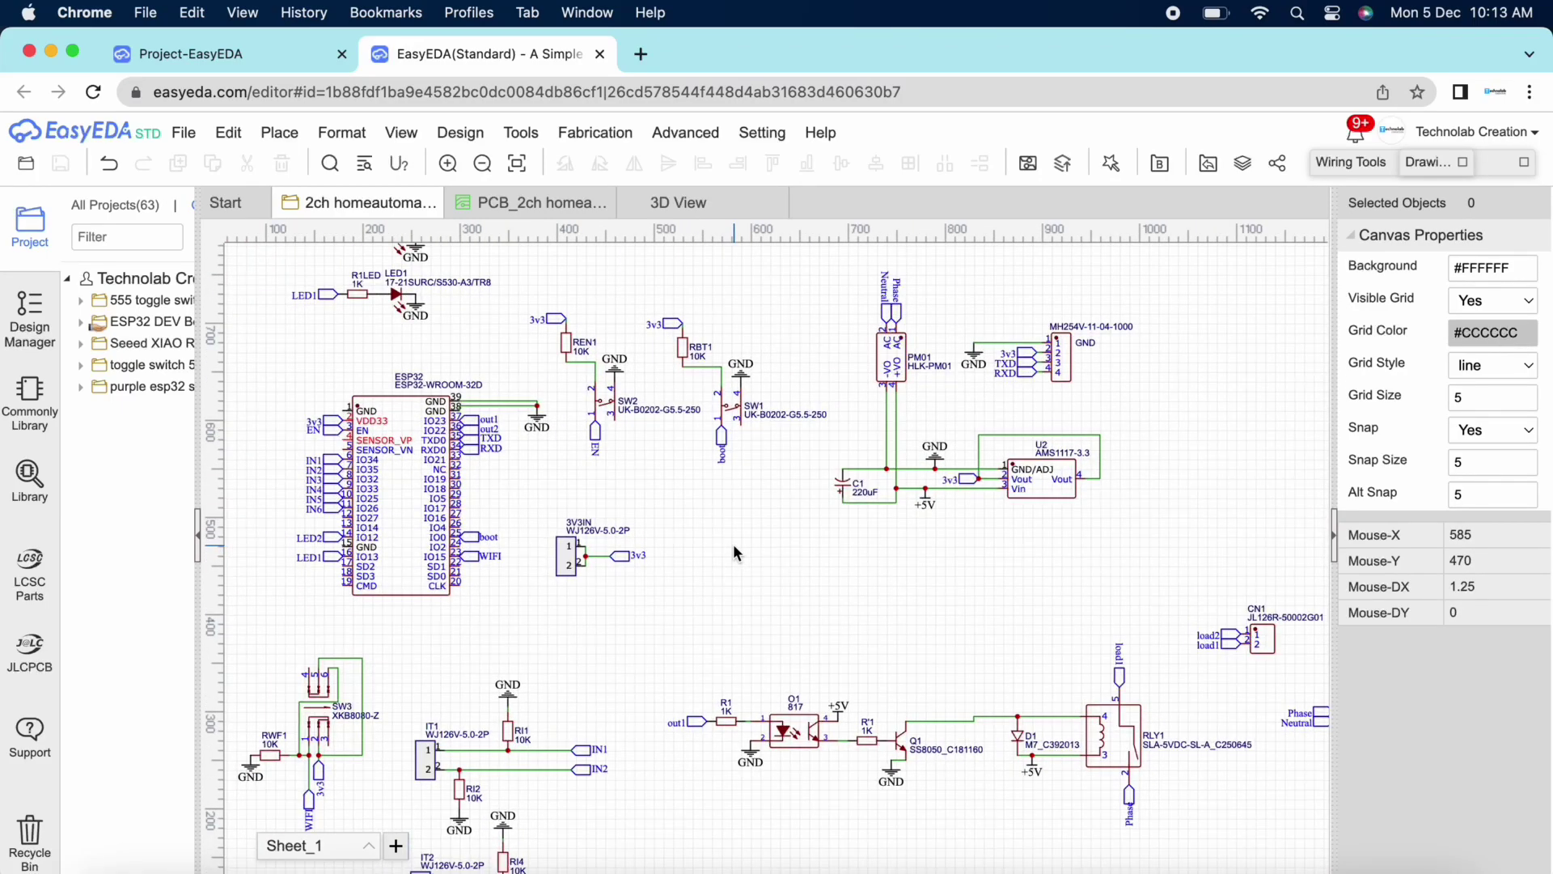
scroll(735, 554, down, 1)
scroll(734, 553, down, 2)
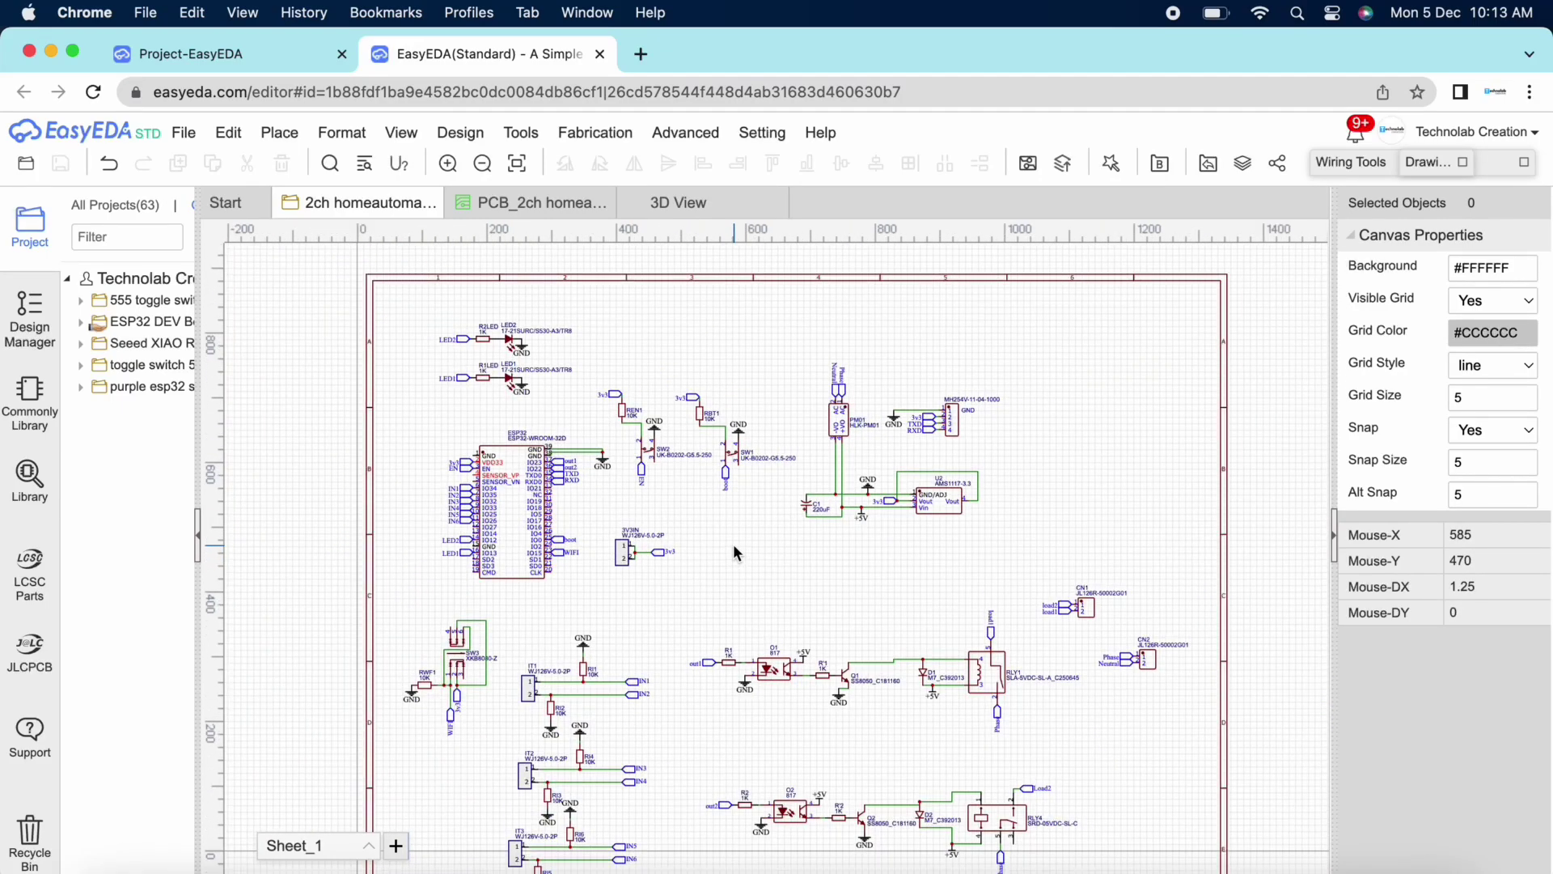
mouse_move(783, 576)
right_down()
mouse_move(712, 466)
mouse_move(693, 578)
right_up()
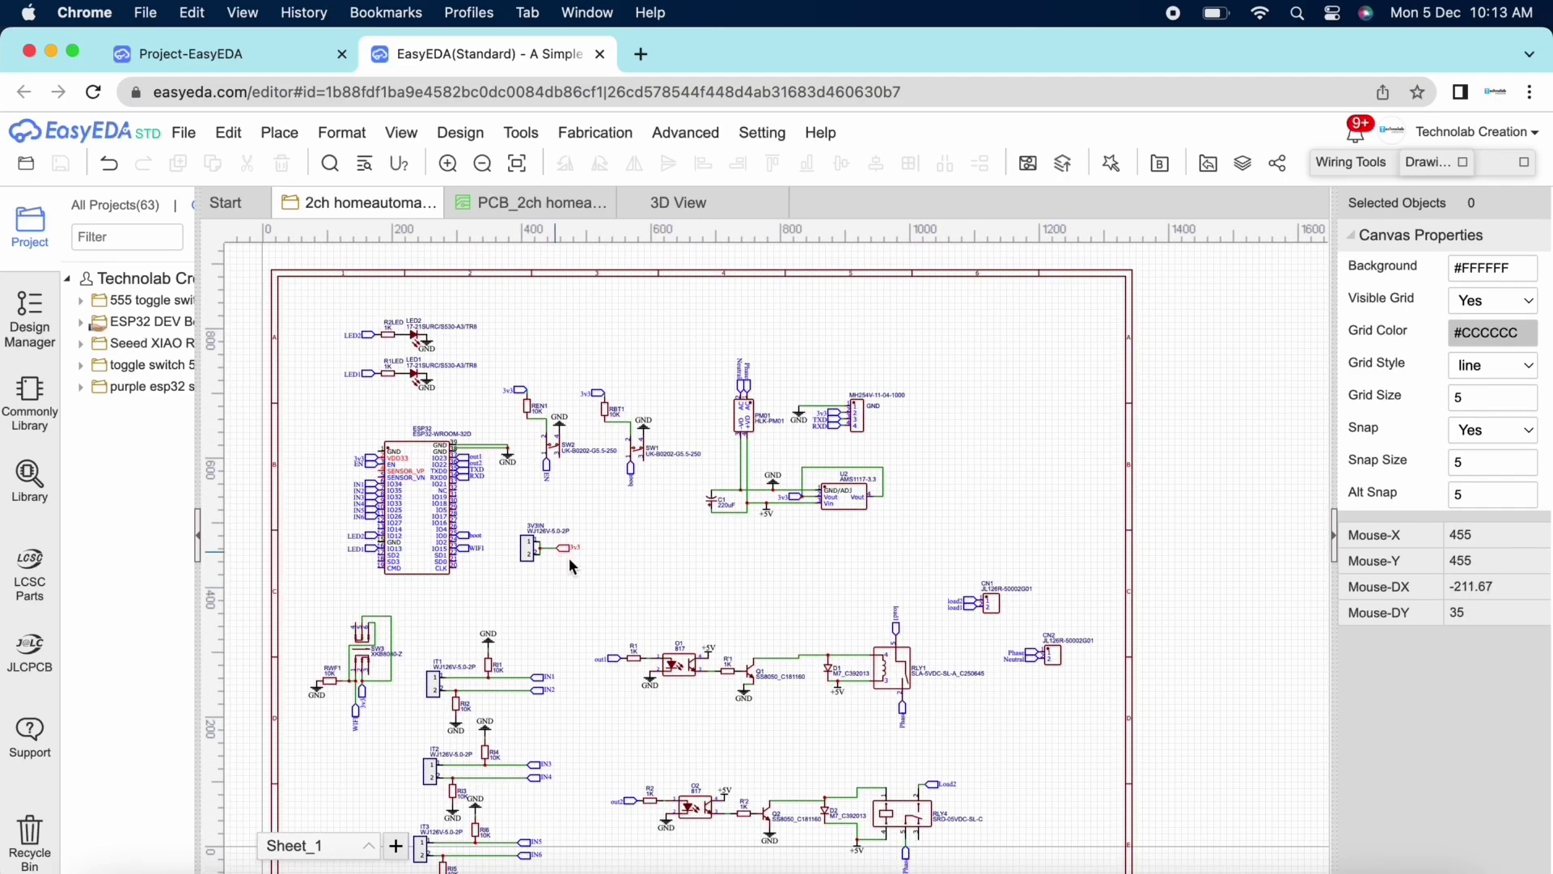
click(532, 202)
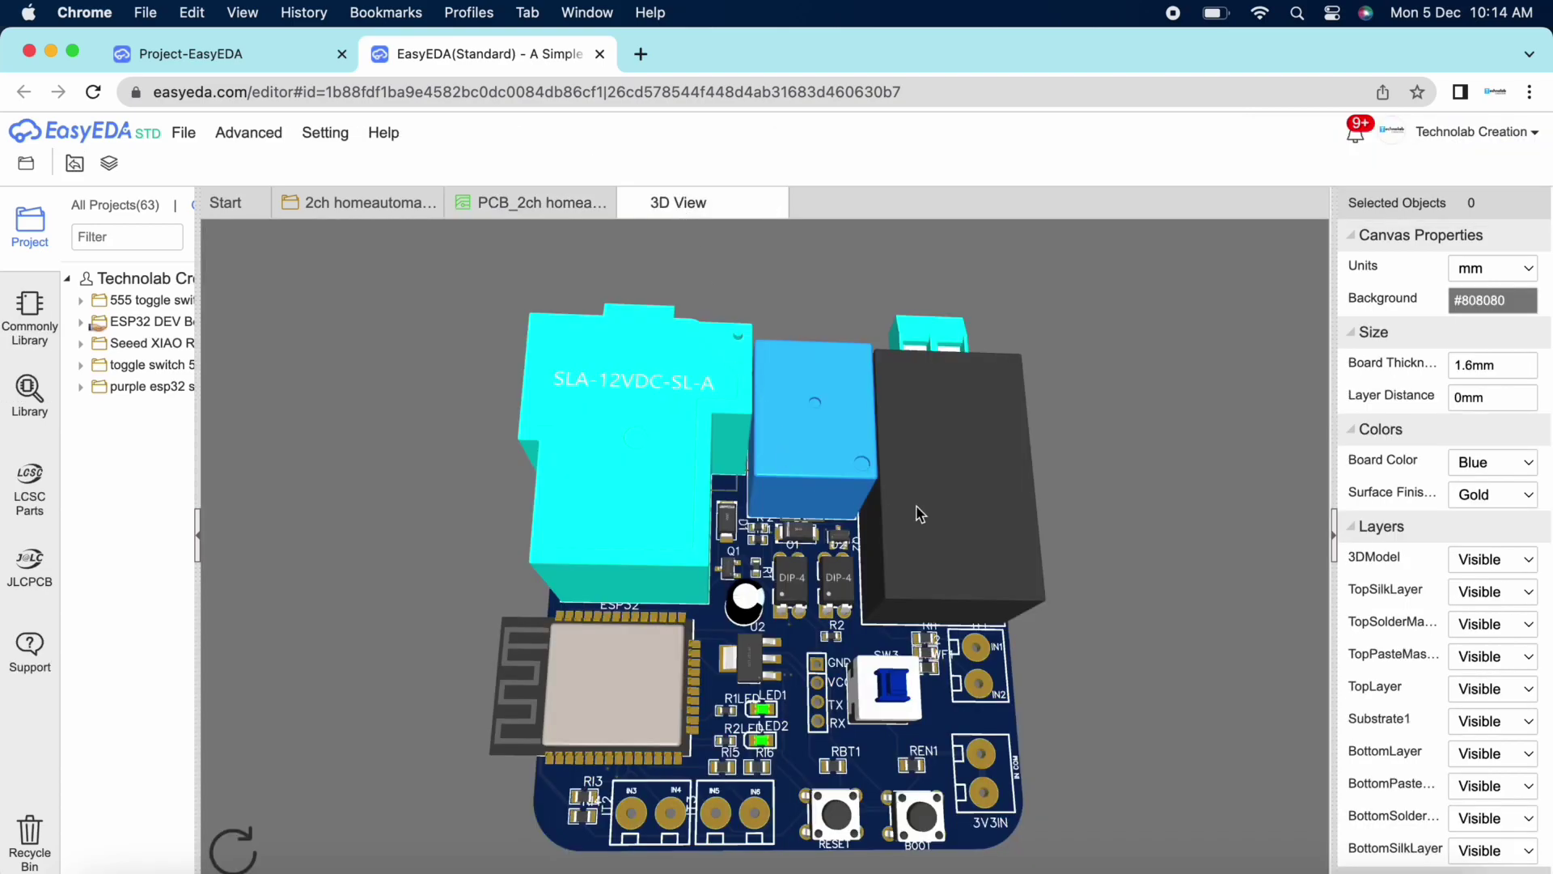
Step: Rotate the 3D board render, then export the PCB_2ch bill of materials from Fabrication > BOM
mouse_move(920, 515)
mouse_down()
mouse_move(676, 596)
mouse_move(669, 564)
mouse_move(979, 547)
mouse_move(1046, 444)
mouse_move(825, 426)
mouse_up()
click(523, 204)
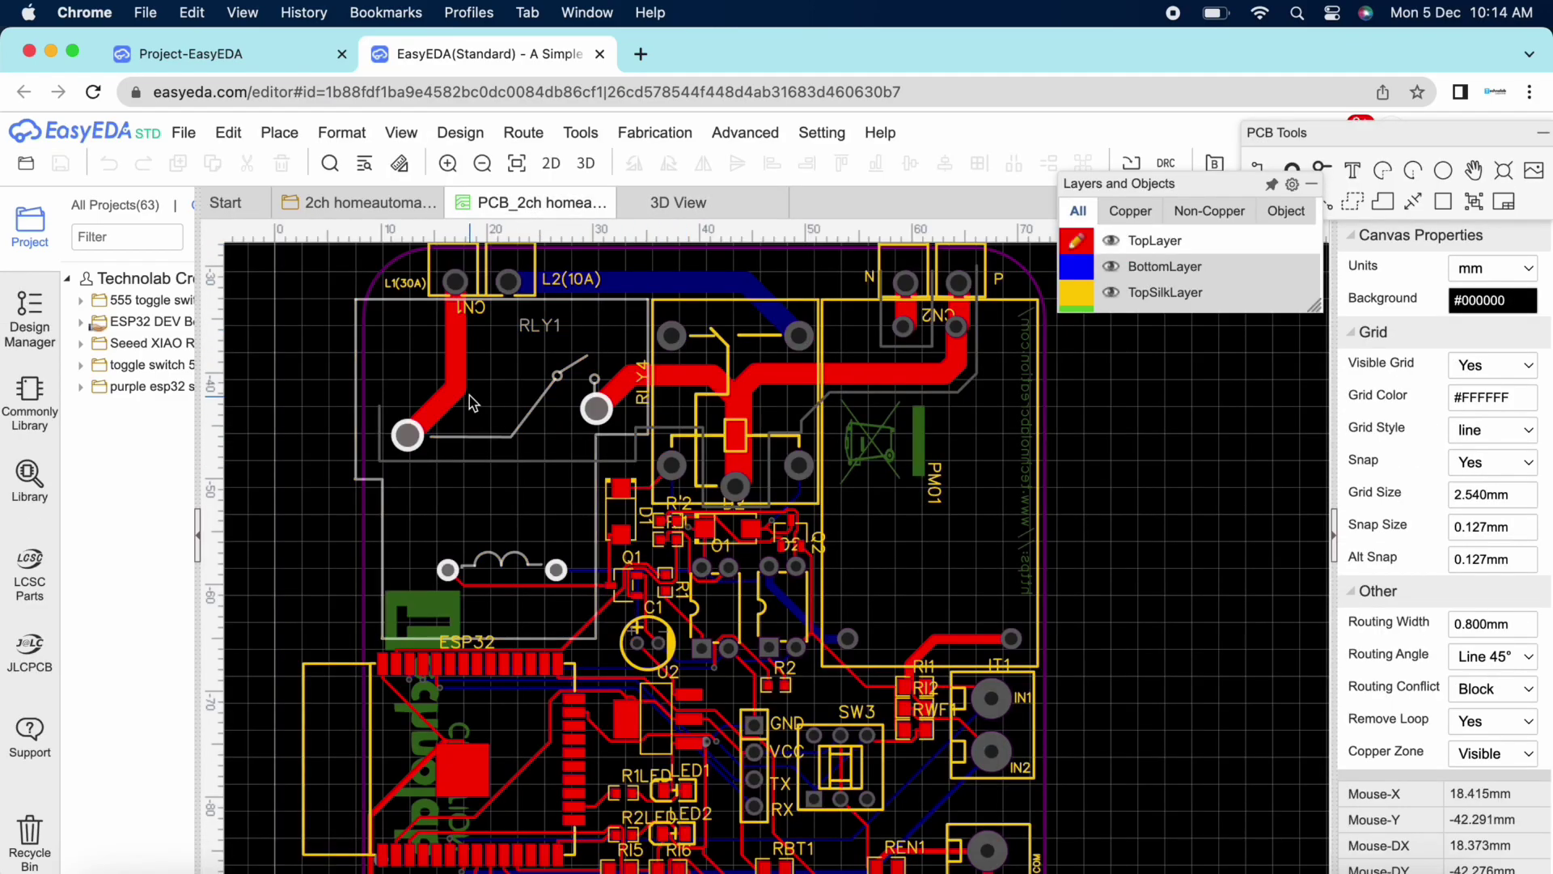
click(644, 139)
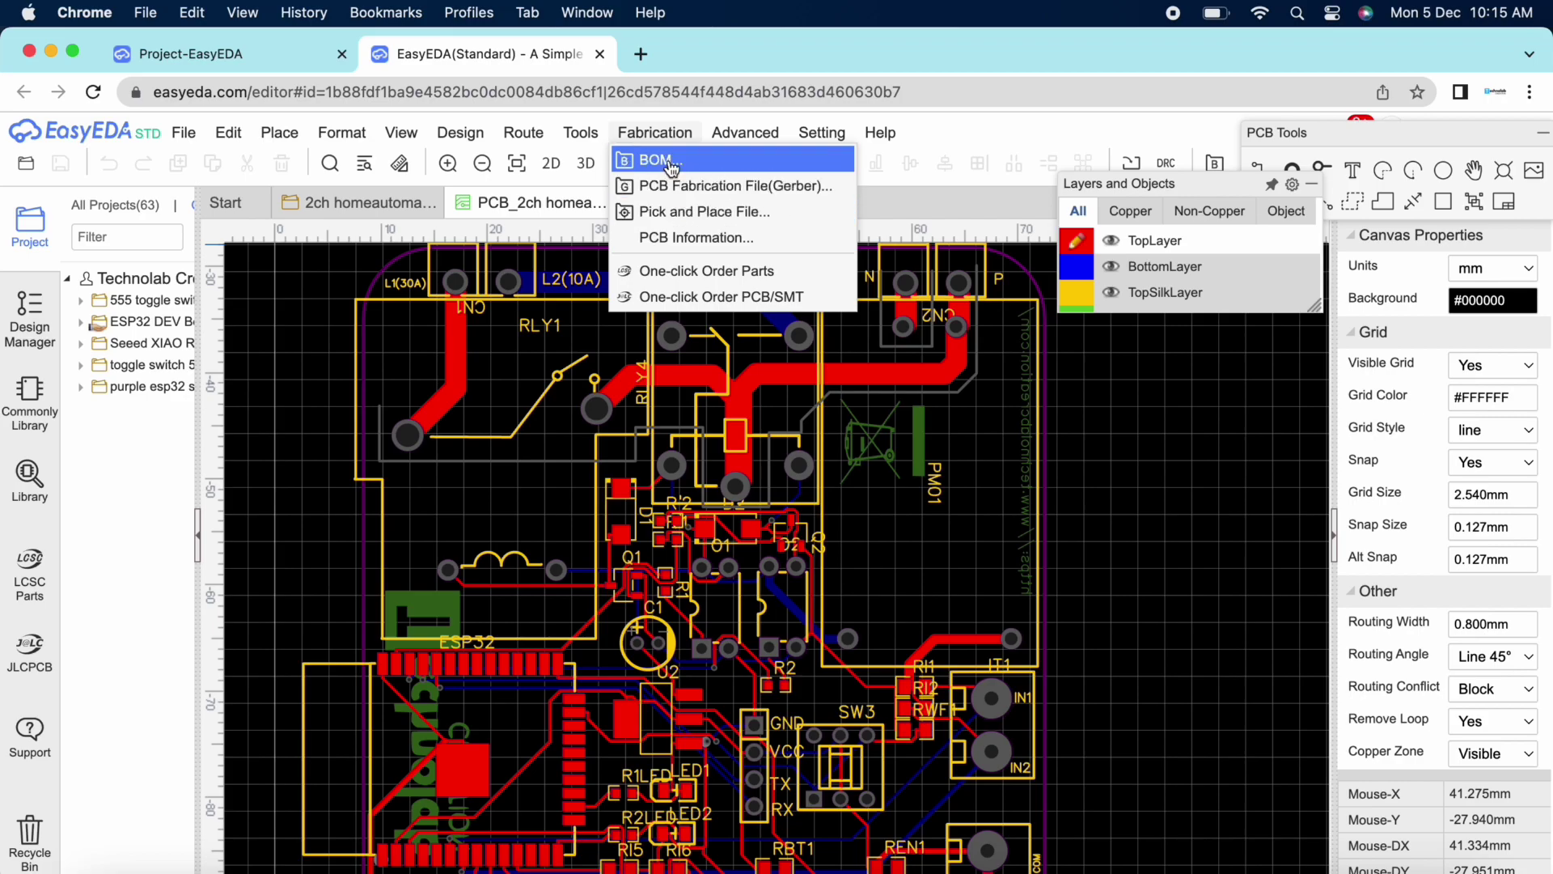
click(675, 161)
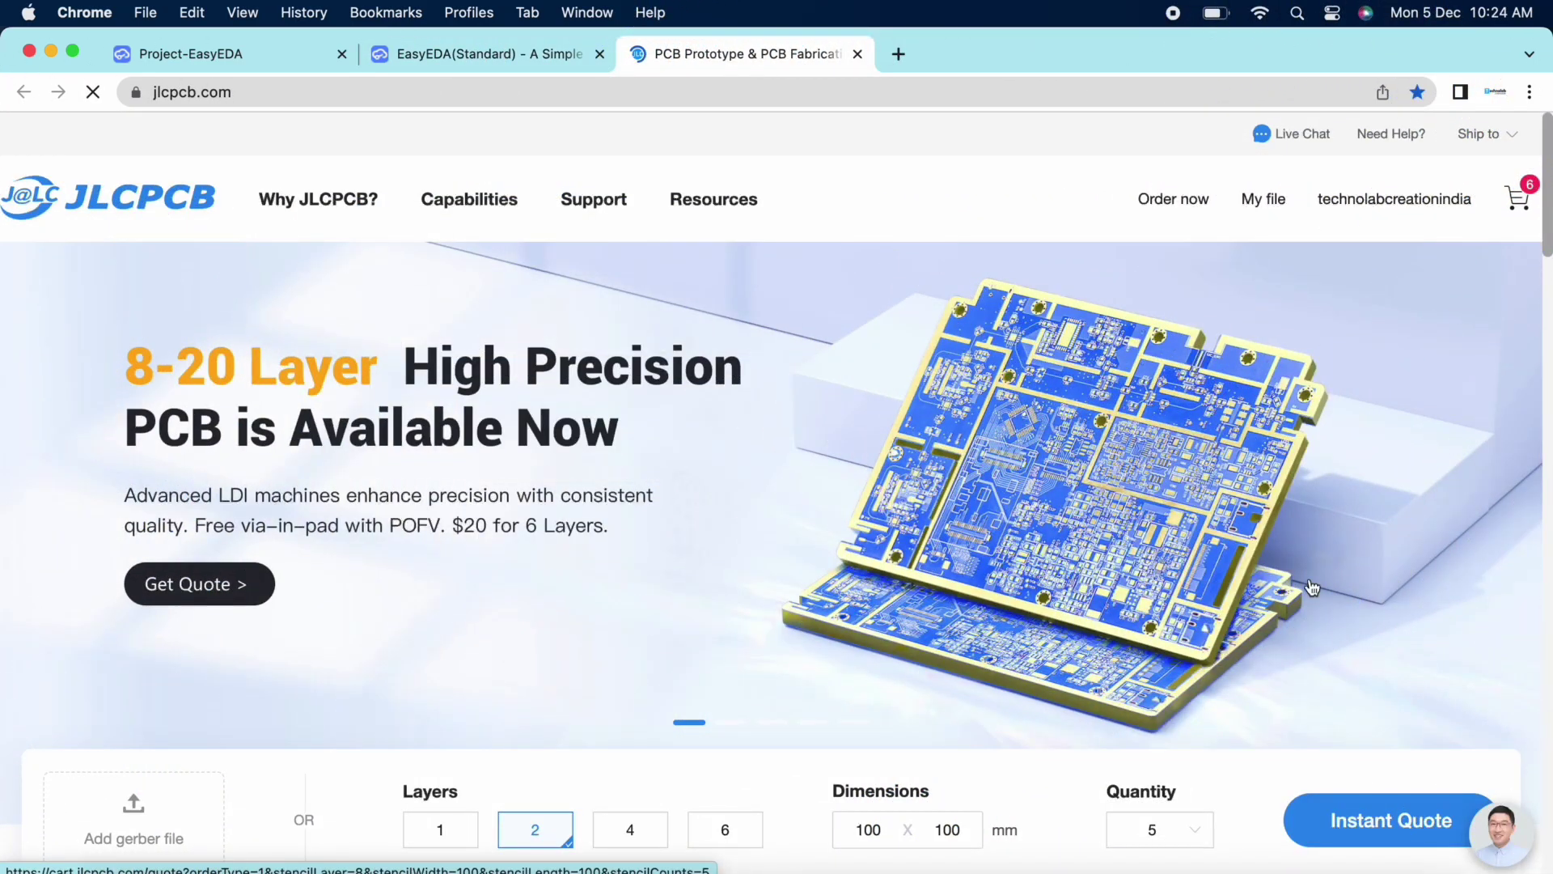
Step: Start a PCB assembly quote and upload the board's Gerber zip, detected as a 2-layer 69×64 mm board
scroll(1201, 615, down, 4)
scroll(1201, 614, down, 4)
scroll(1201, 615, down, 2)
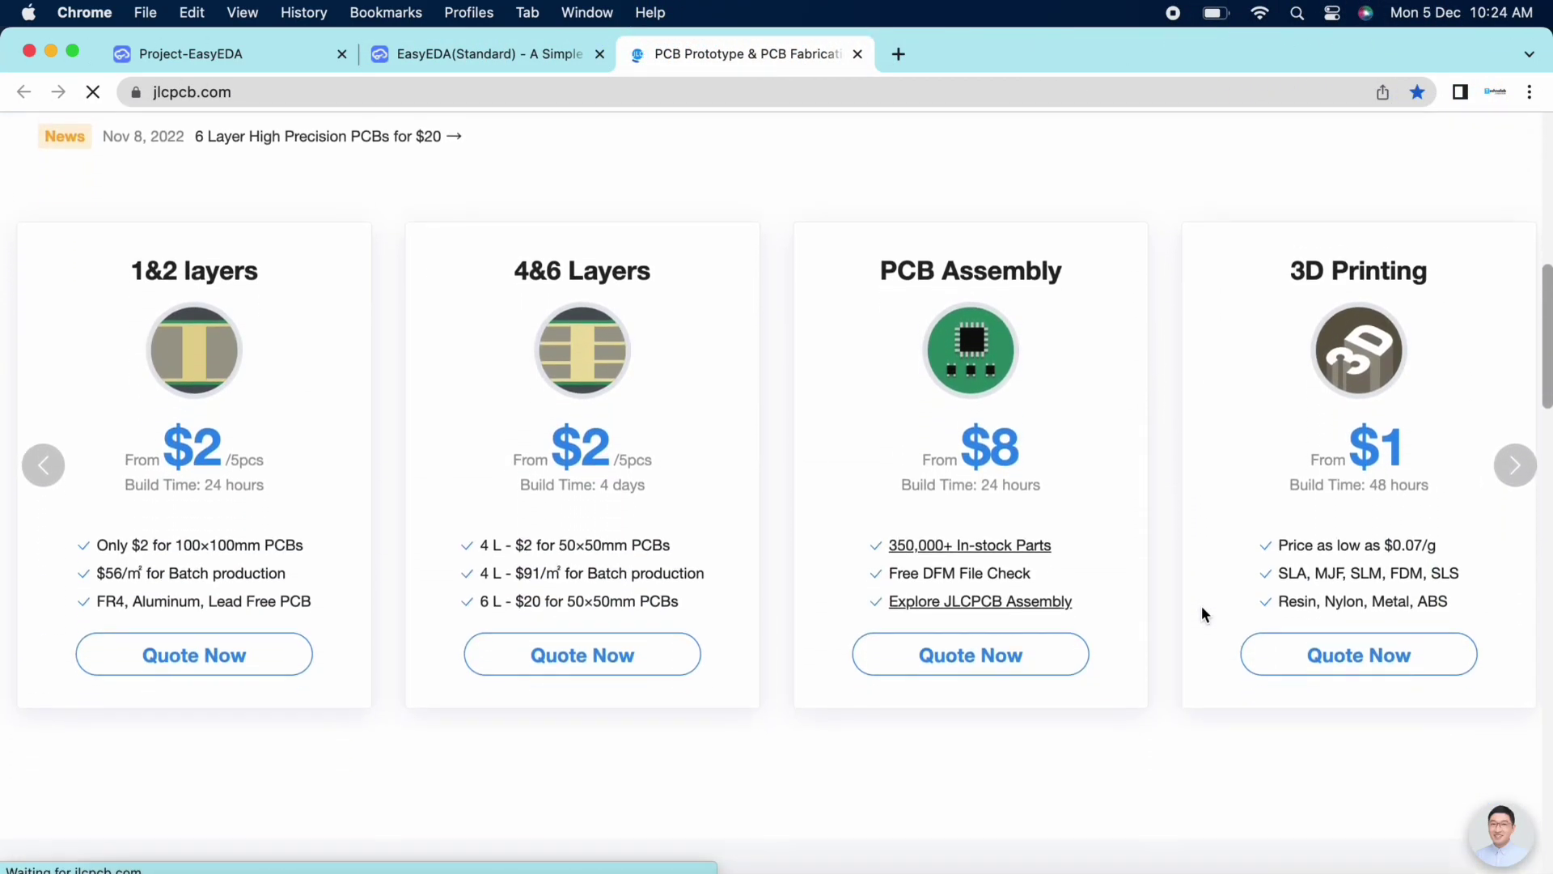
click(1037, 647)
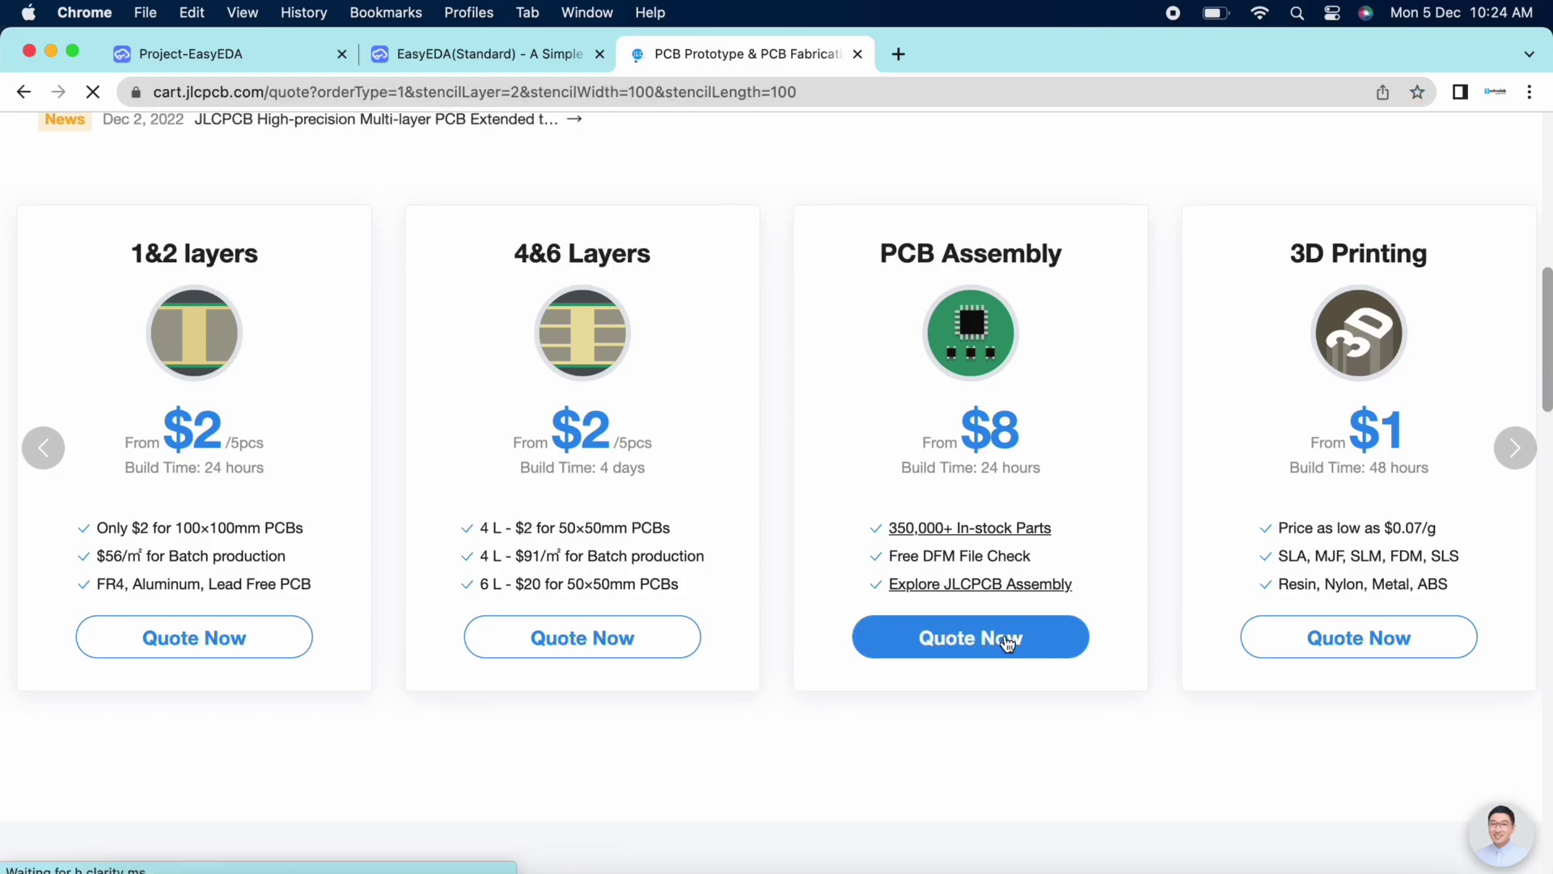
click(552, 450)
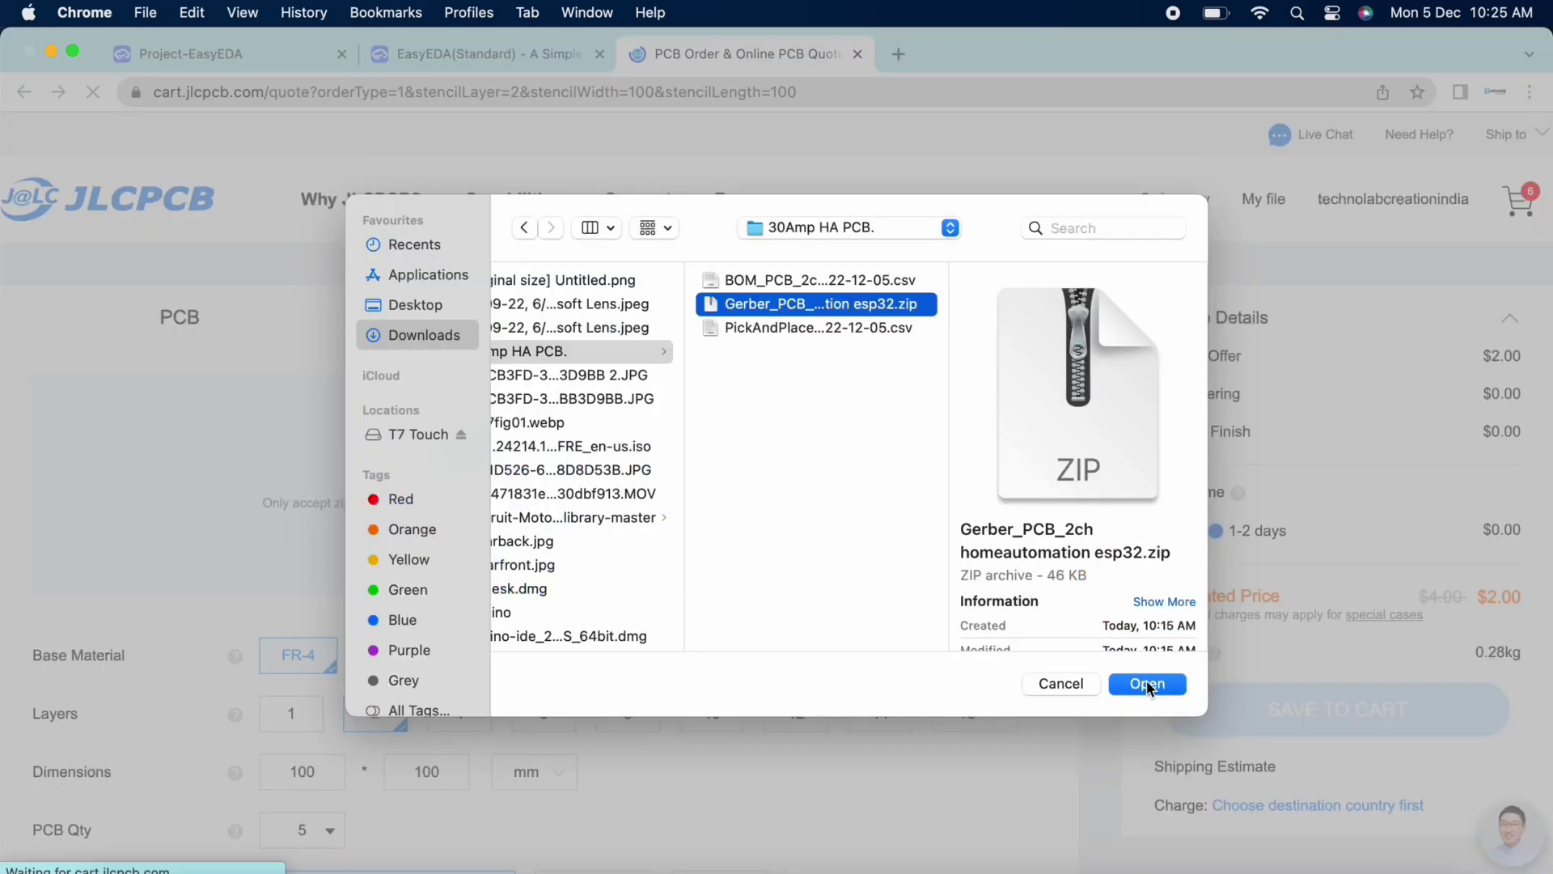
click(1147, 680)
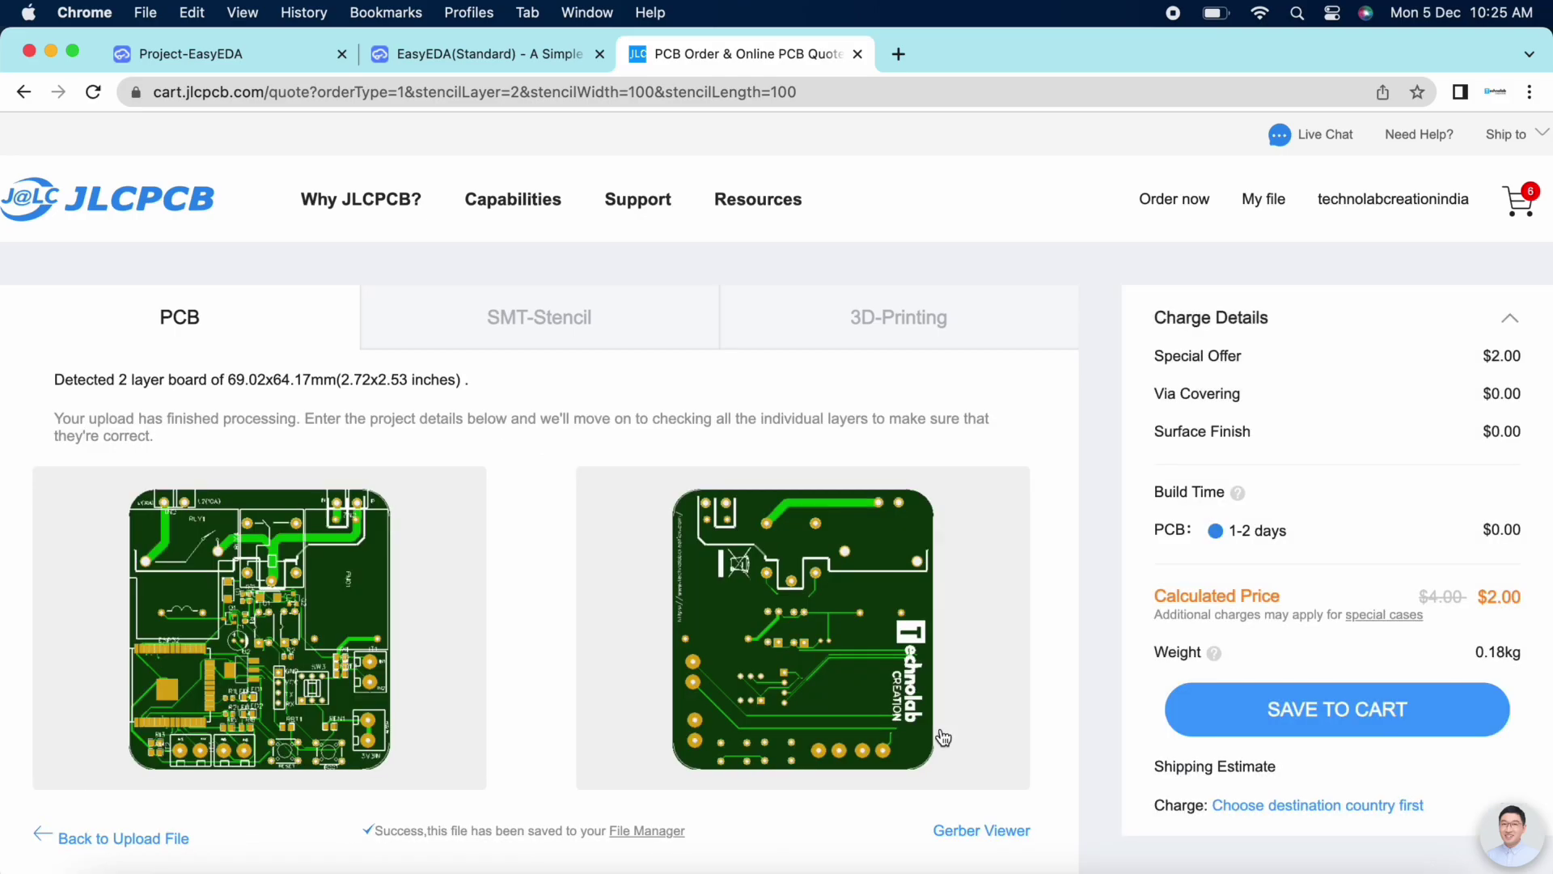
Step: Choose purple solder mask as the PCB colour ($2.00)
scroll(941, 736, down, 3)
scroll(940, 726, down, 4)
scroll(939, 726, down, 3)
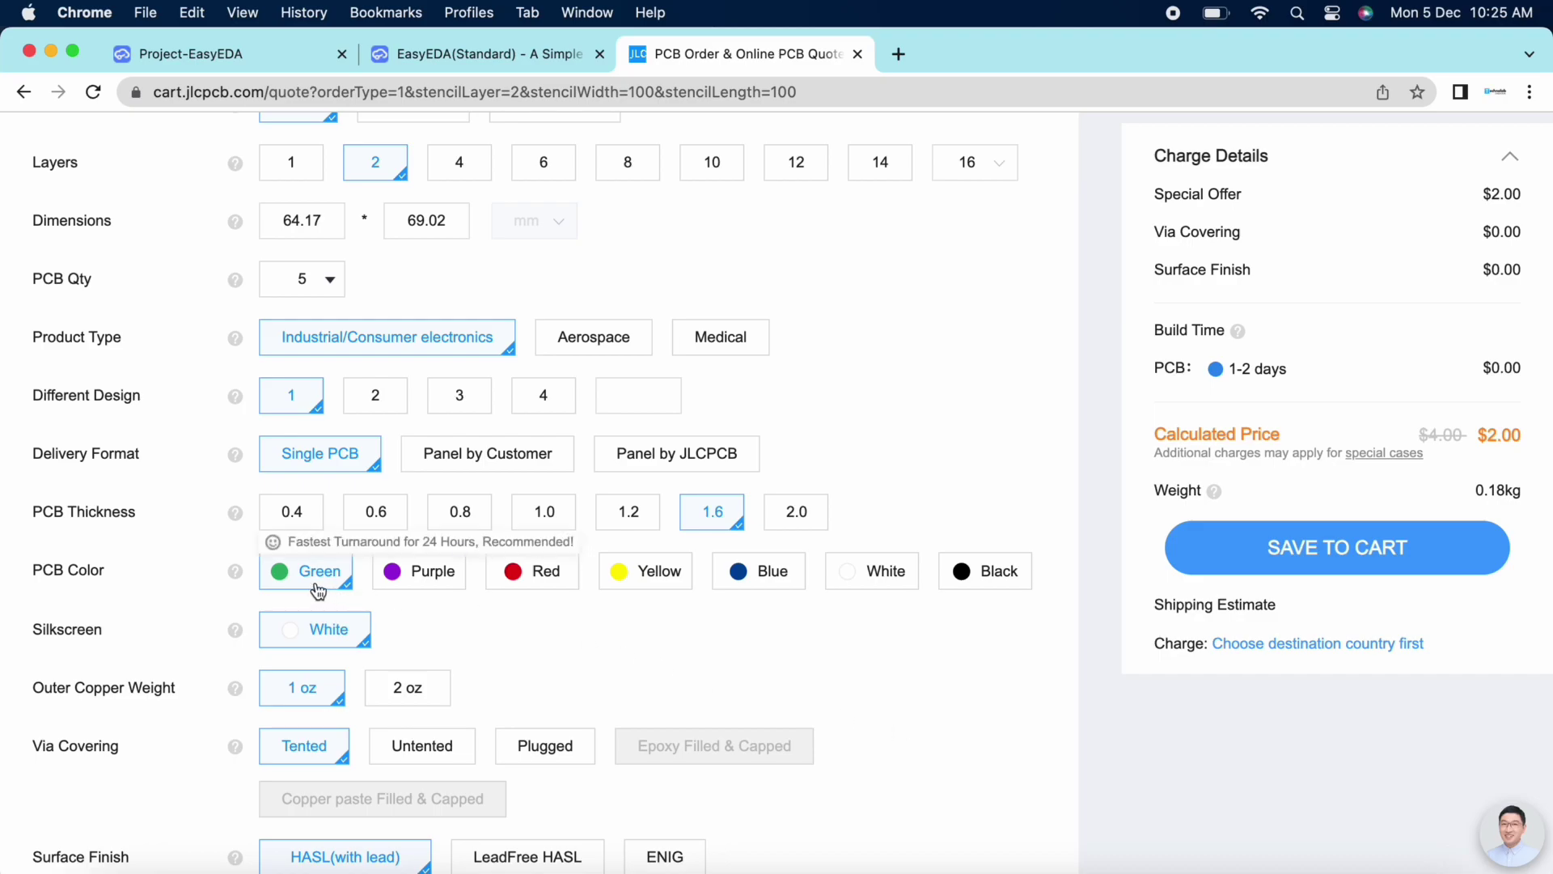
click(423, 593)
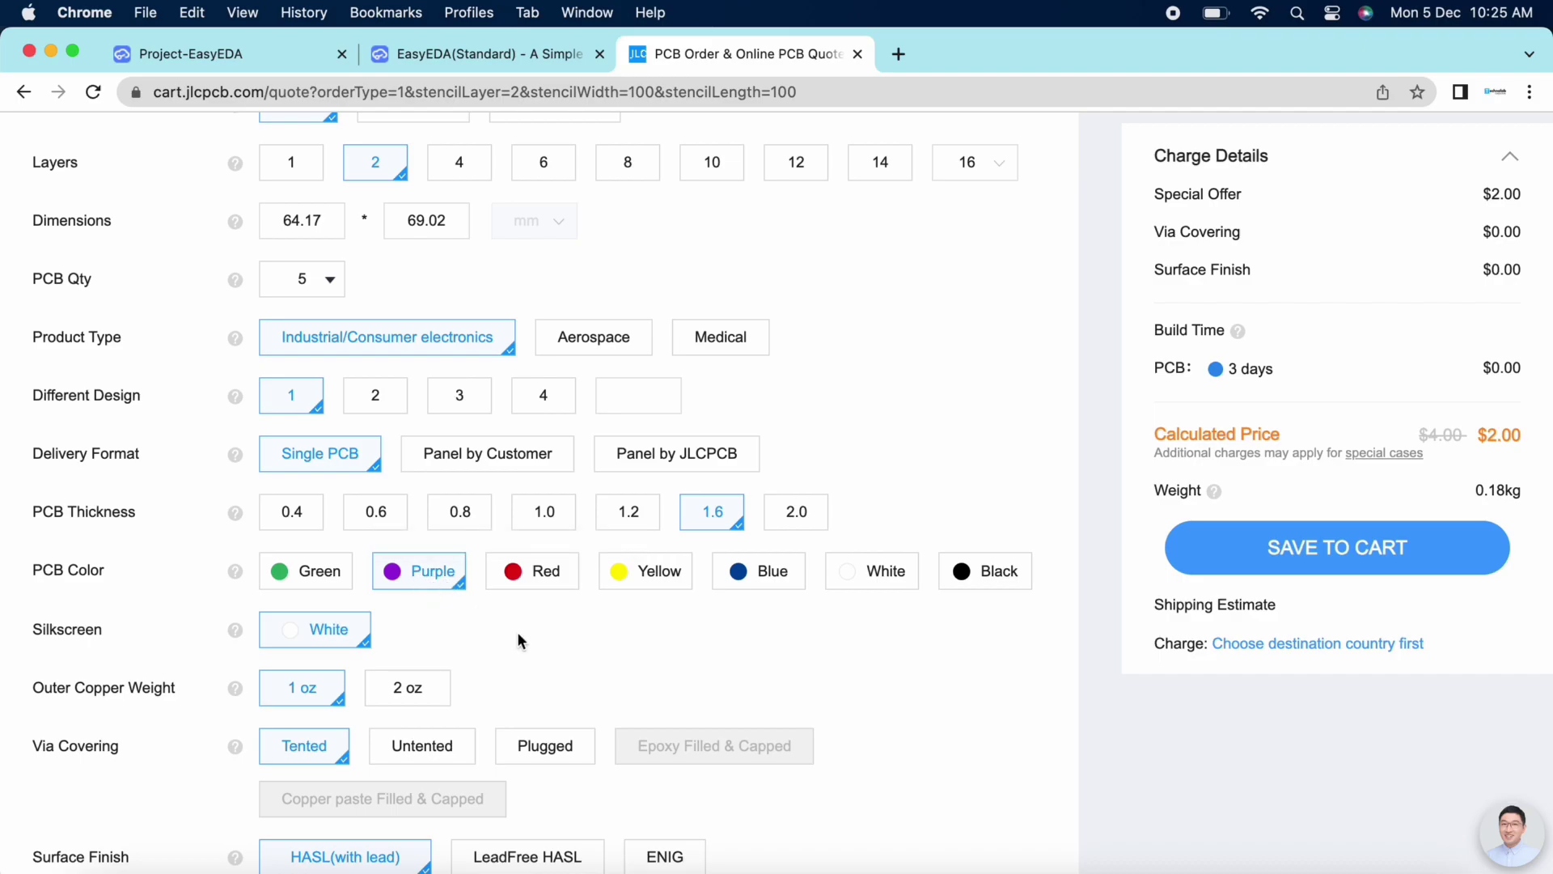
scroll(517, 638, down, 2)
scroll(517, 639, down, 4)
scroll(517, 639, down, 2)
scroll(518, 640, down, 1)
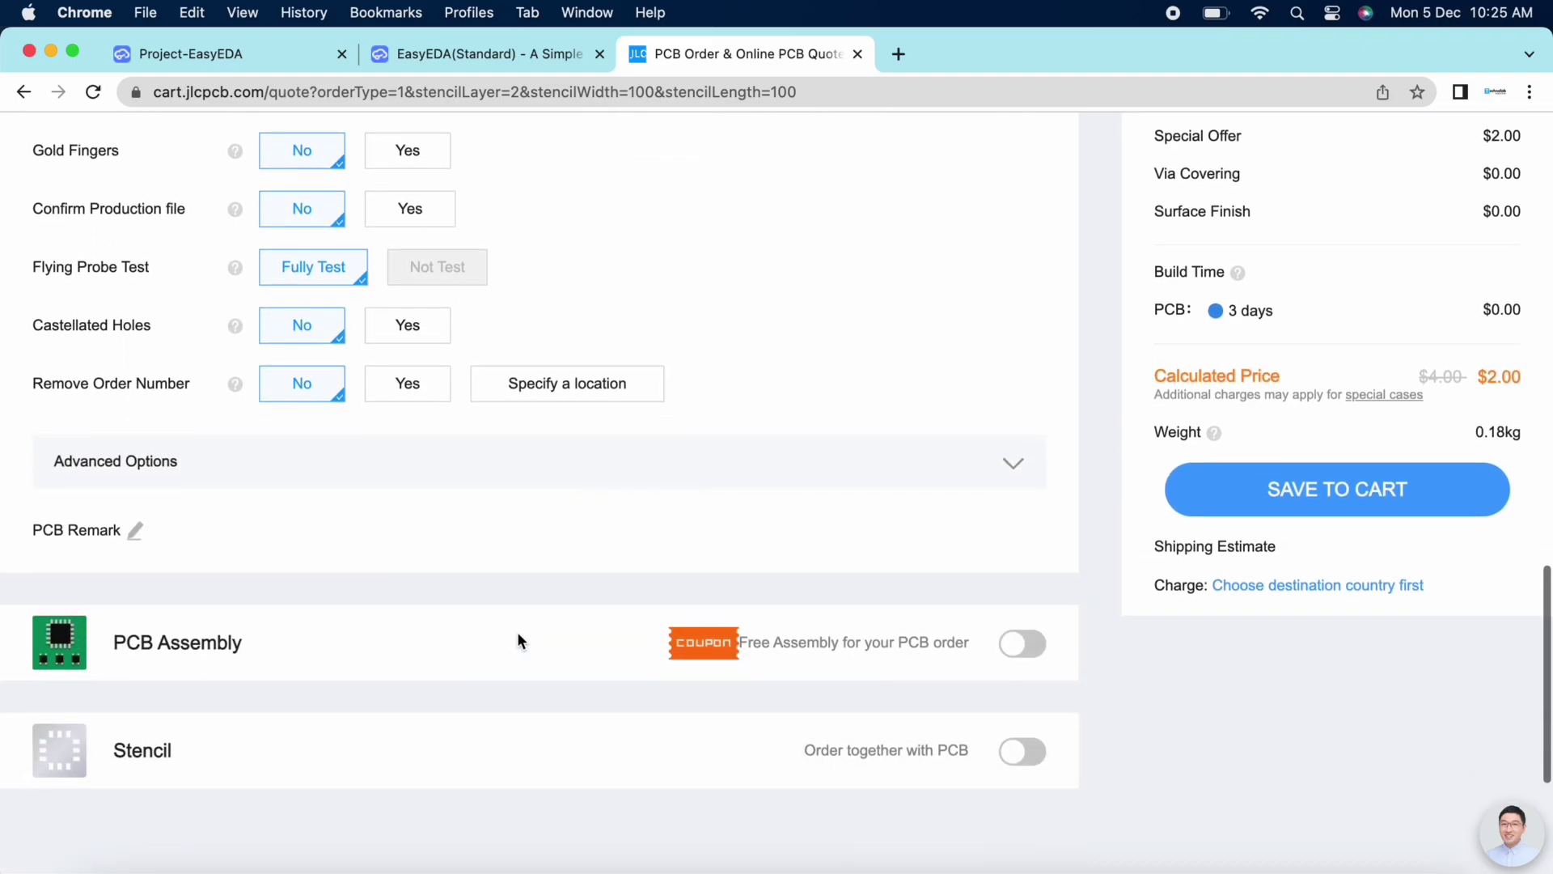
Step: Enable standard top-side PCB assembly for 5 boards, accept the terms and confirm at $34.86
click(1022, 647)
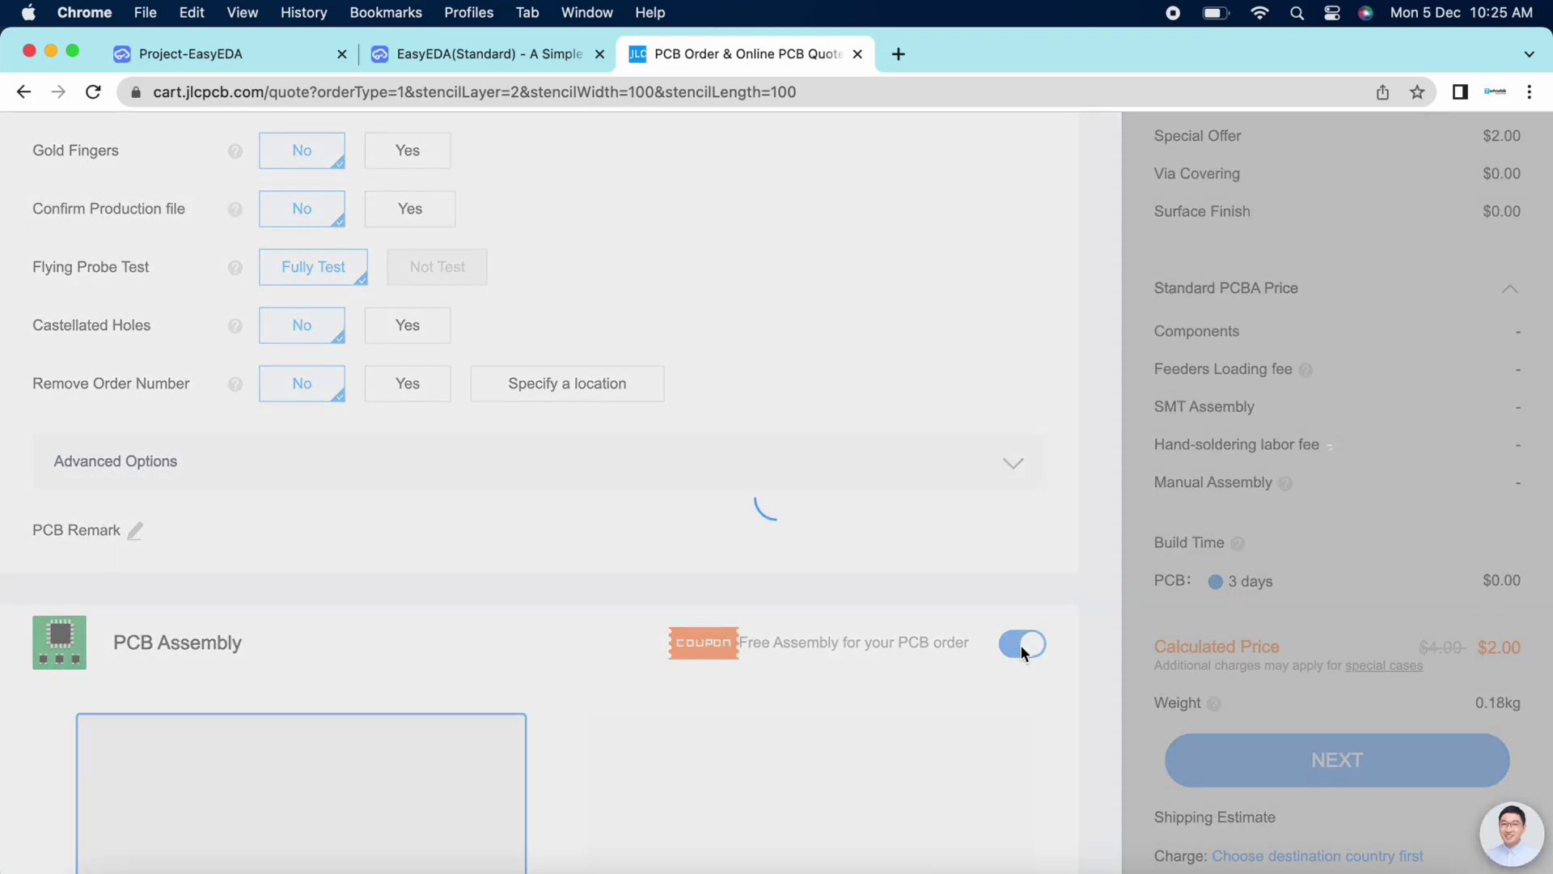
scroll(940, 779, down, 2)
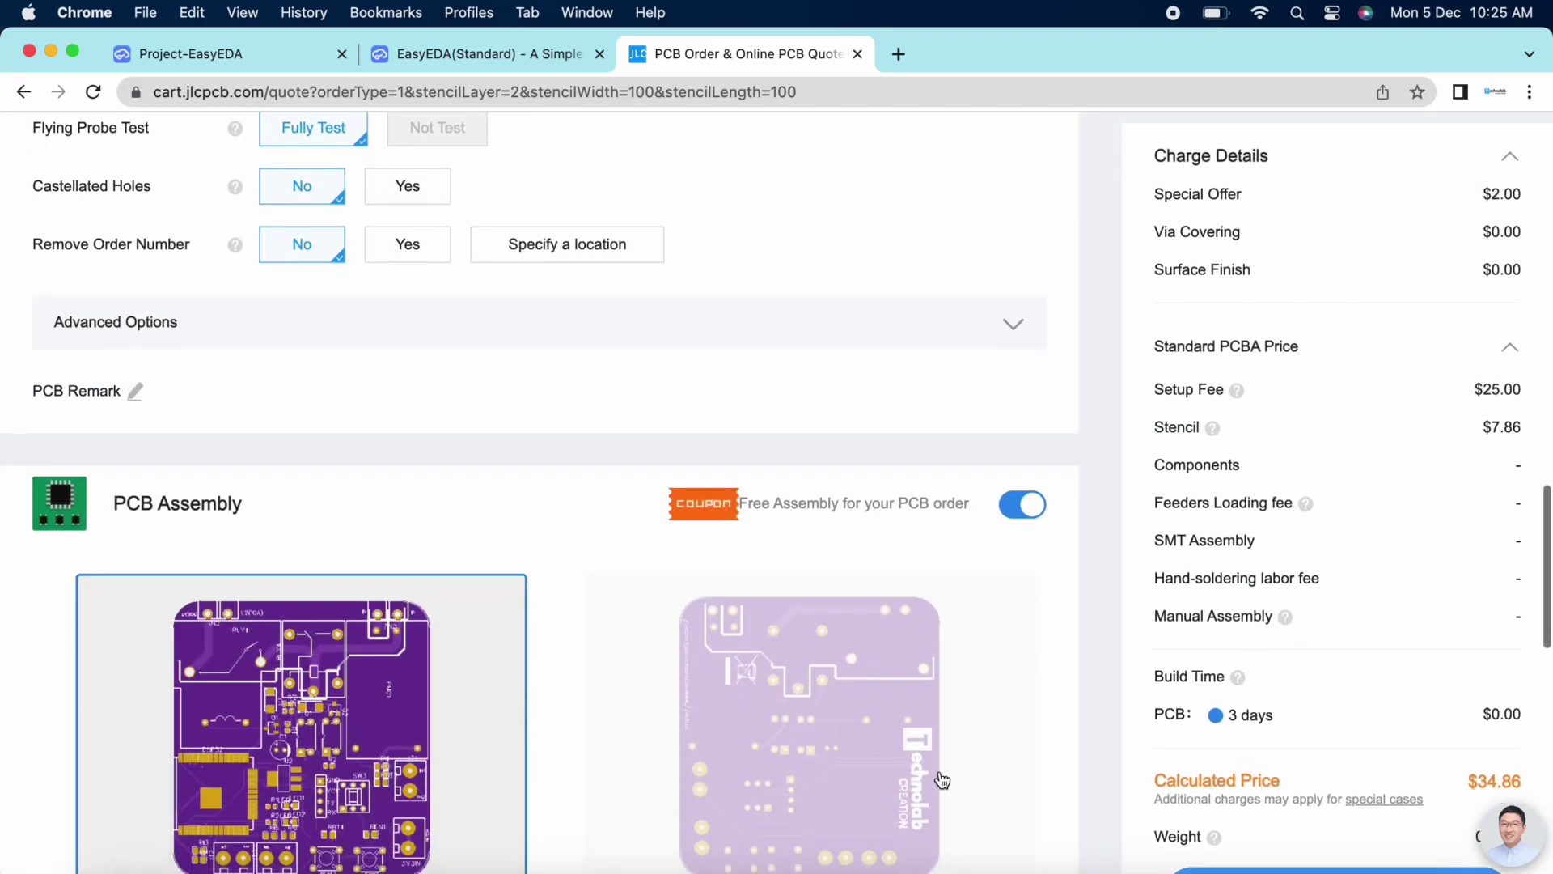
scroll(941, 778, down, 2)
scroll(941, 779, down, 1)
scroll(940, 774, down, 1)
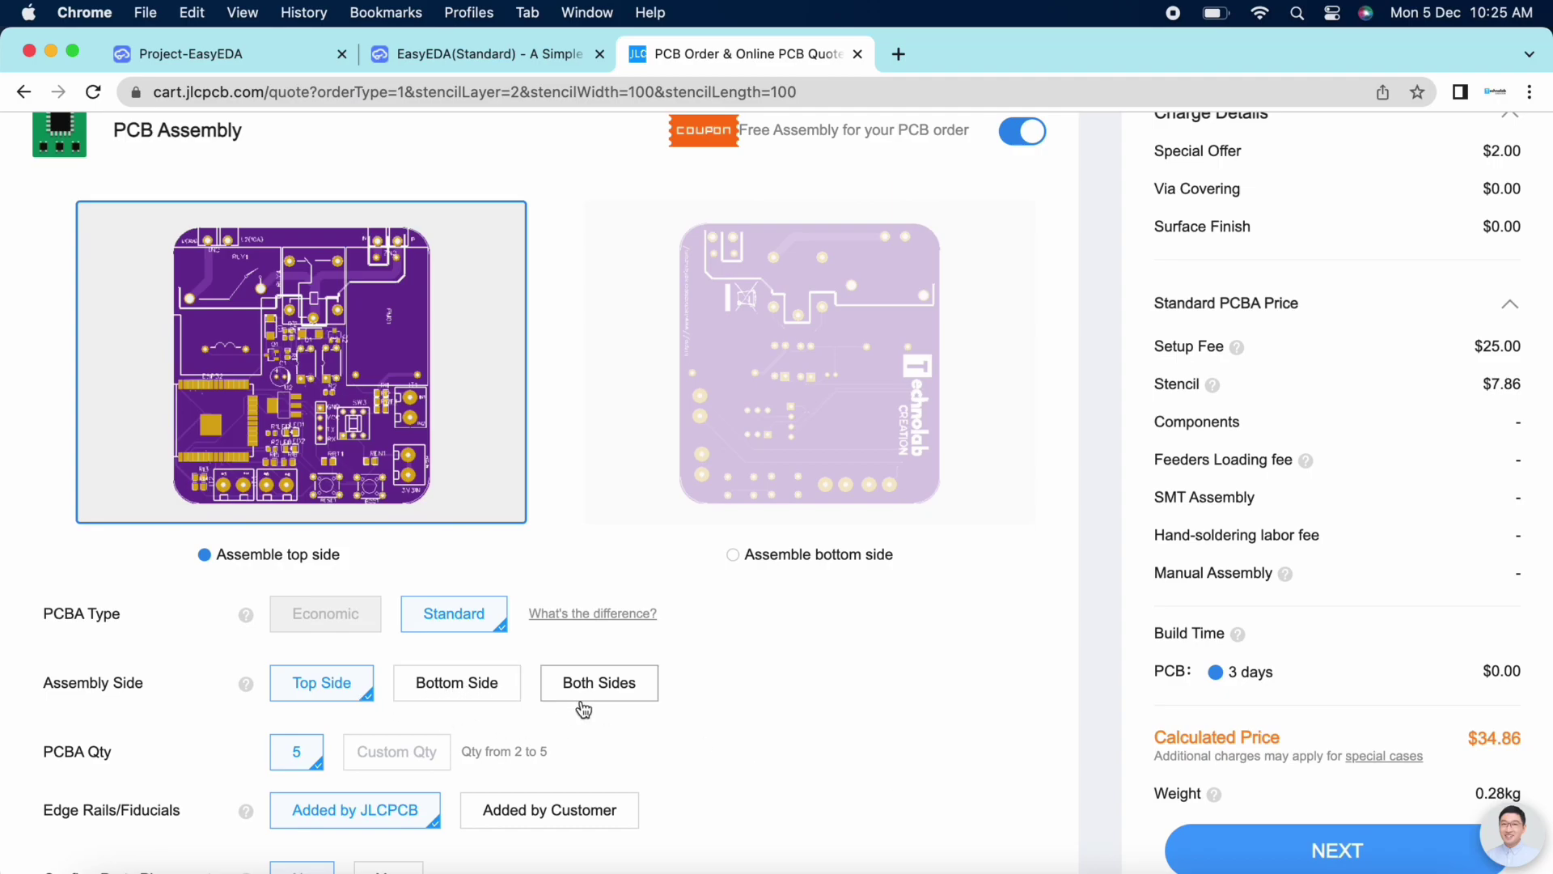
click(350, 694)
scroll(590, 759, down, 2)
scroll(589, 759, down, 1)
scroll(574, 759, down, 1)
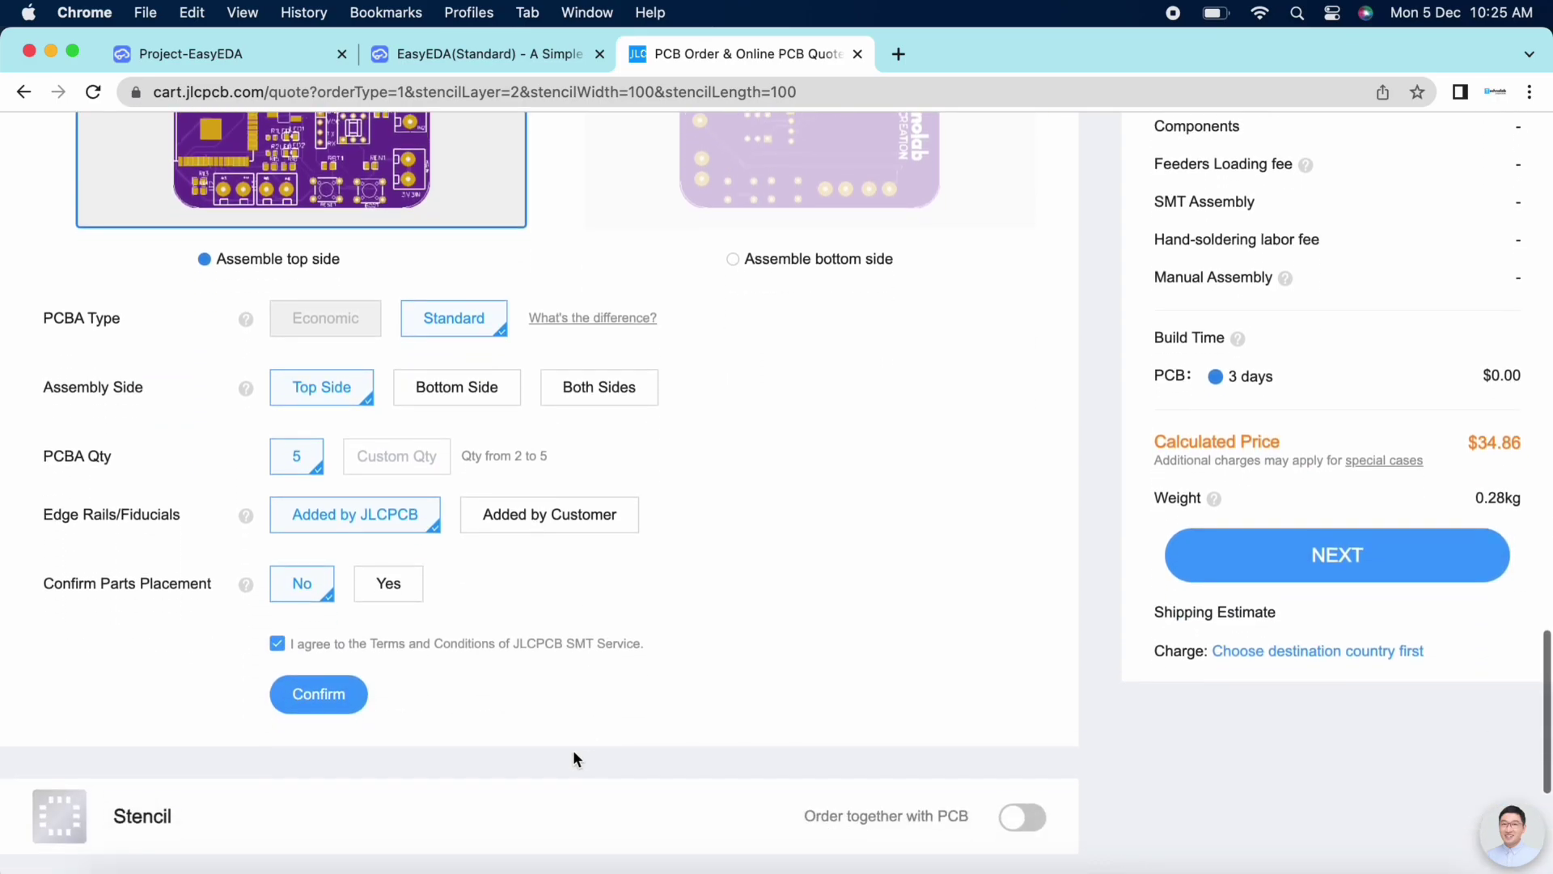
click(337, 697)
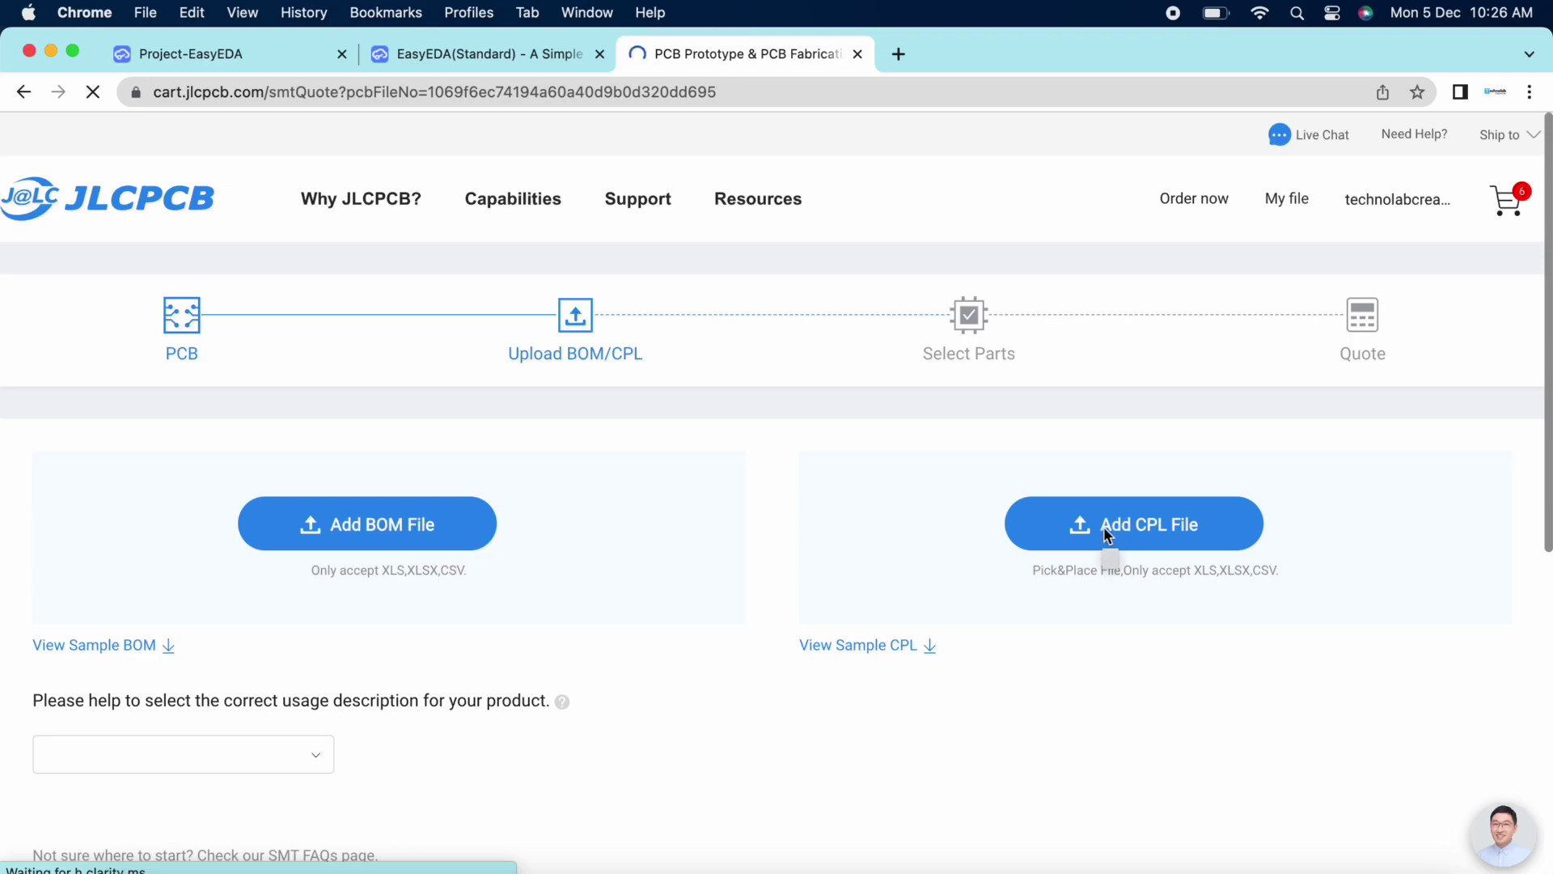
Step: Upload the exported BOM spreadsheet and the pick-and-place (CPL) file for assembly
click(401, 538)
double_click(600, 283)
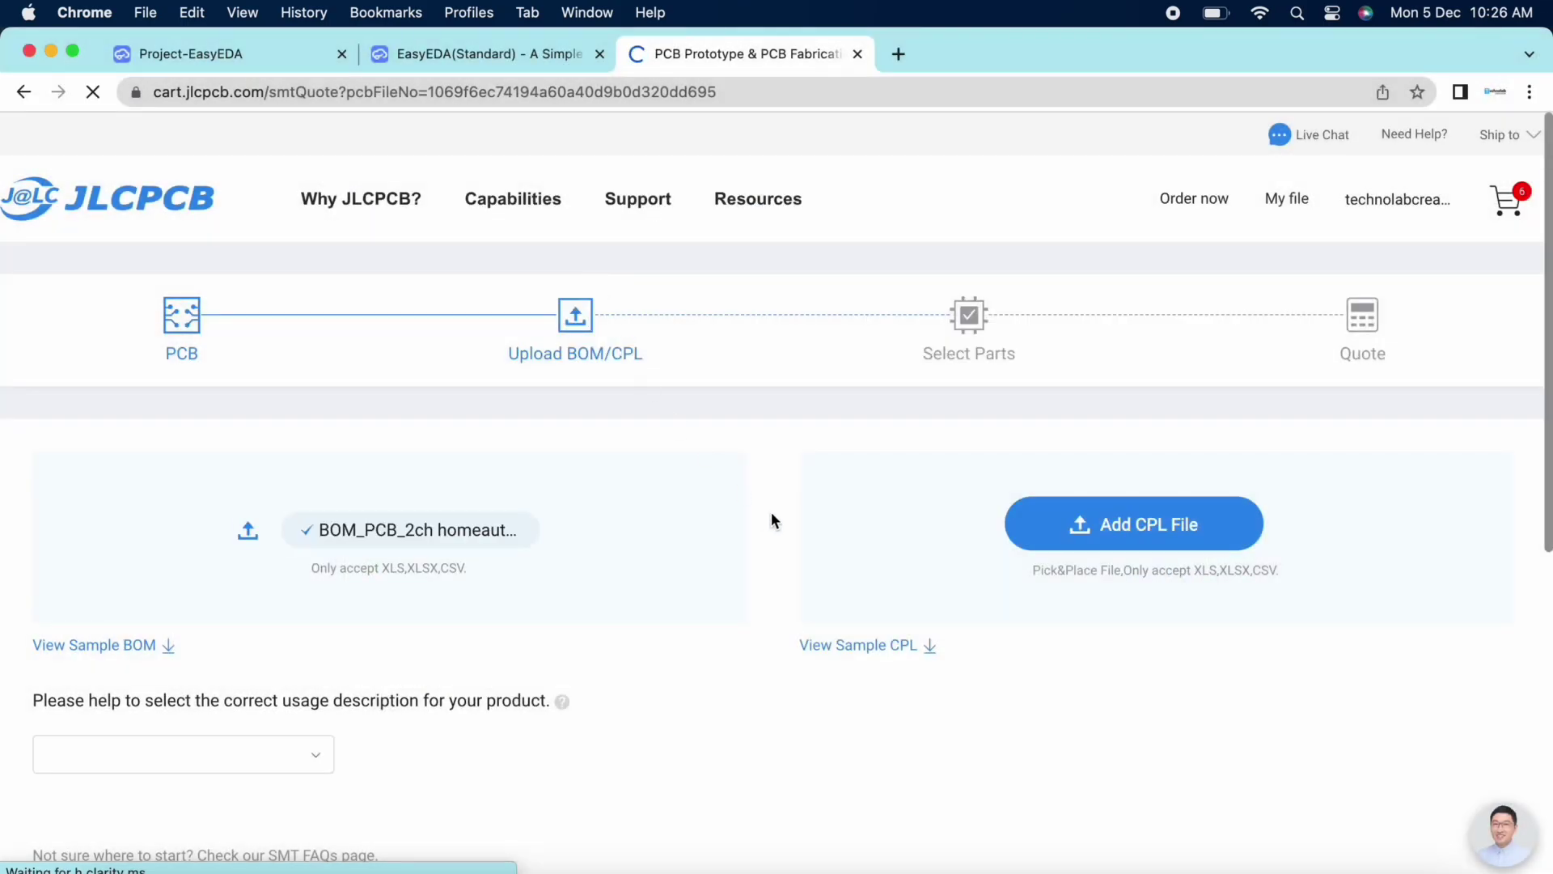
click(1114, 521)
double_click(599, 329)
scroll(648, 511, down, 3)
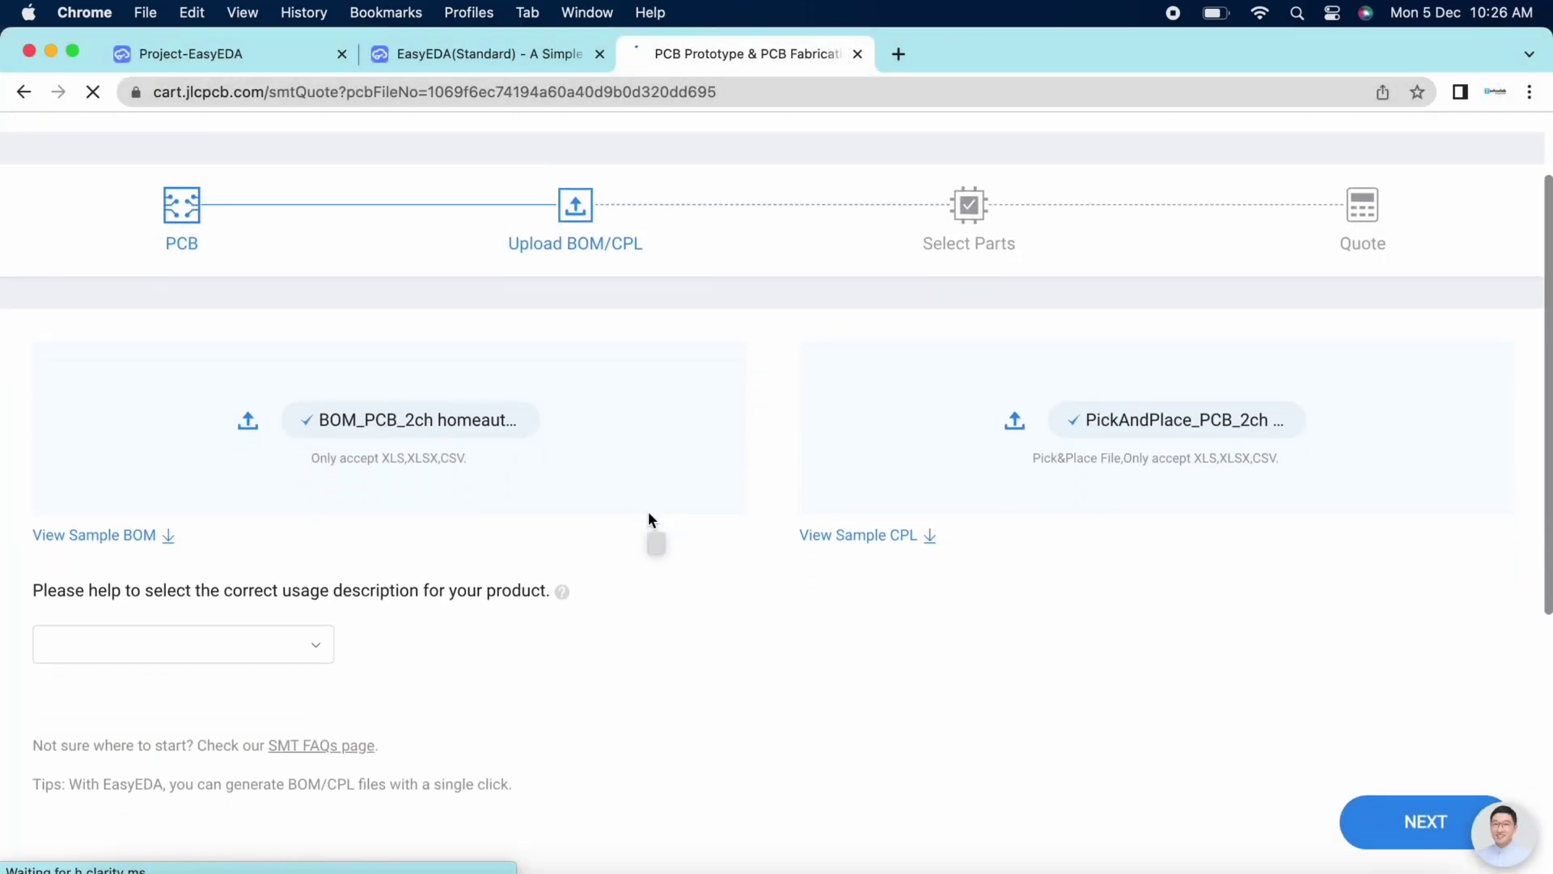
scroll(648, 511, down, 3)
Step: Set product usage to Others > Others with the description '30Amp Homeautomation Pcb'
click(241, 544)
scroll(221, 658, down, 2)
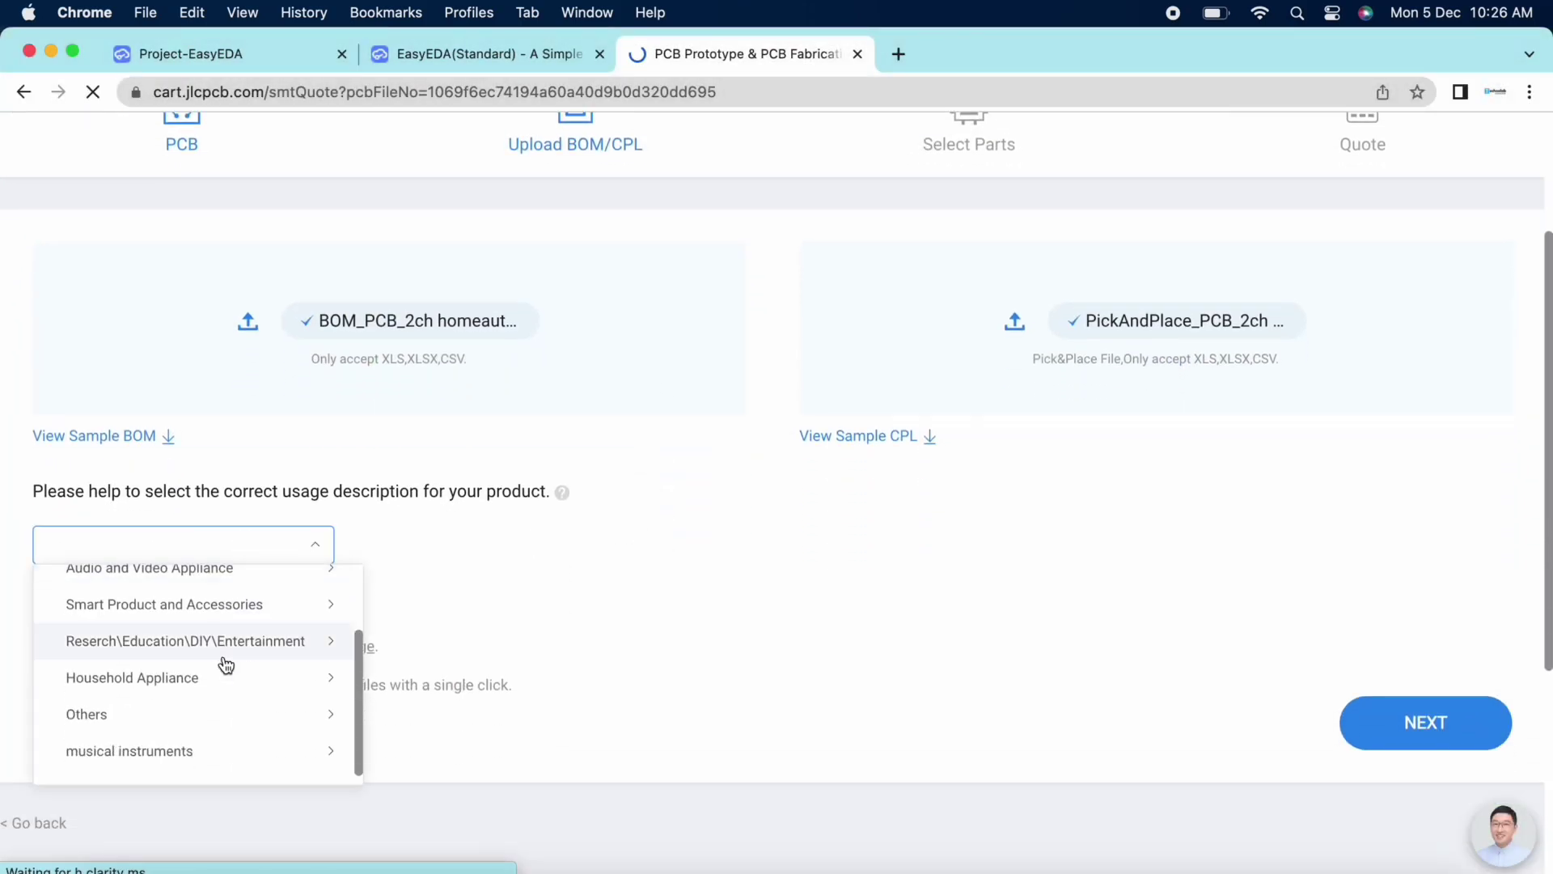
click(229, 720)
click(510, 589)
click(461, 541)
text(30Amp Homeautomation Pcb.)
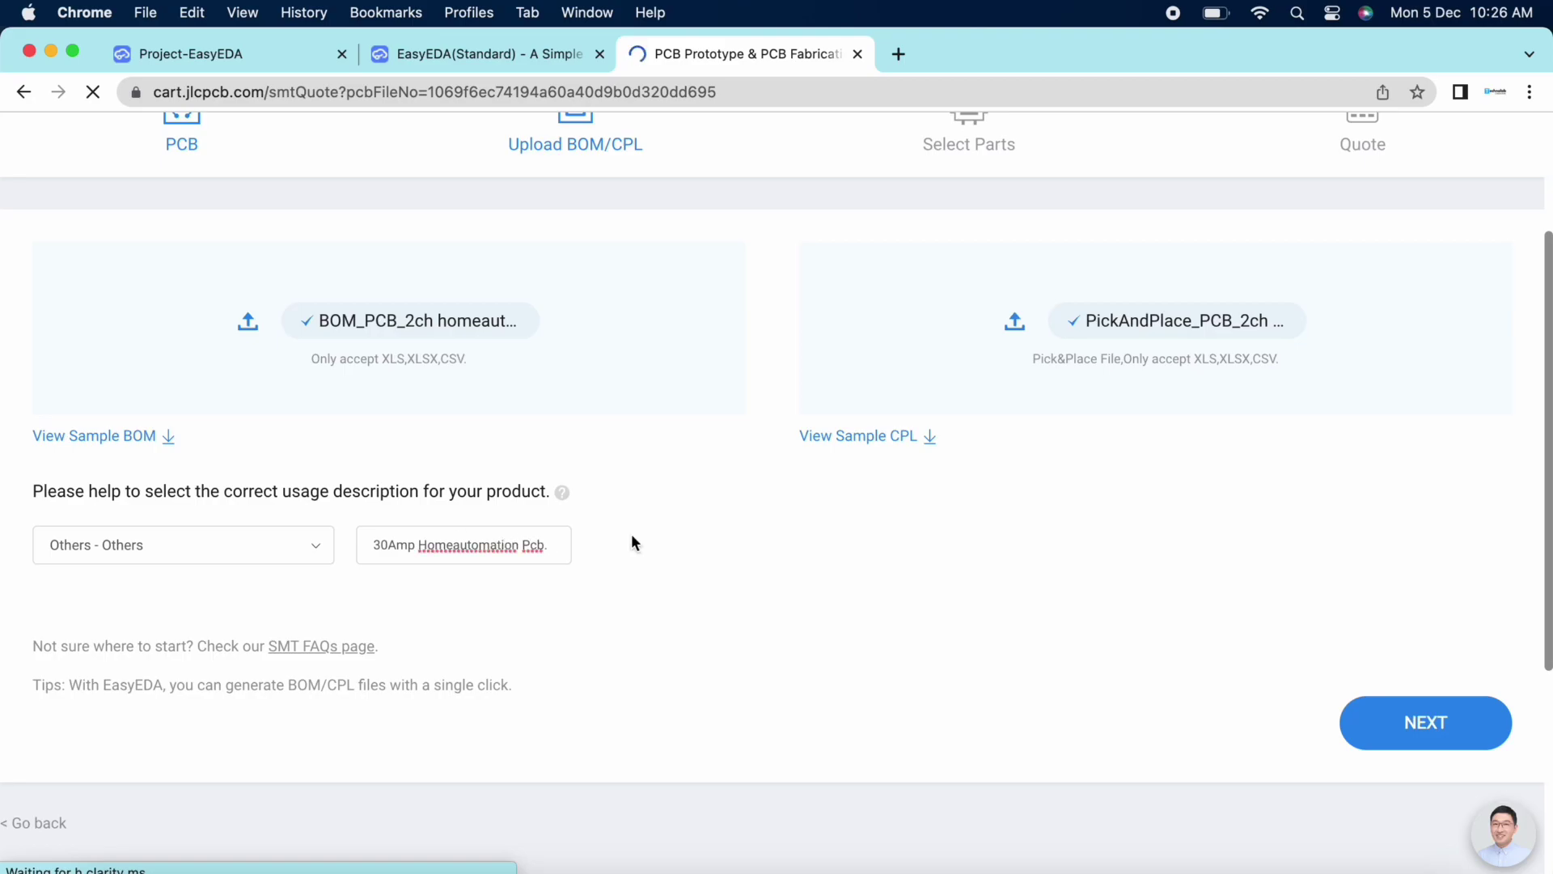
click(1387, 724)
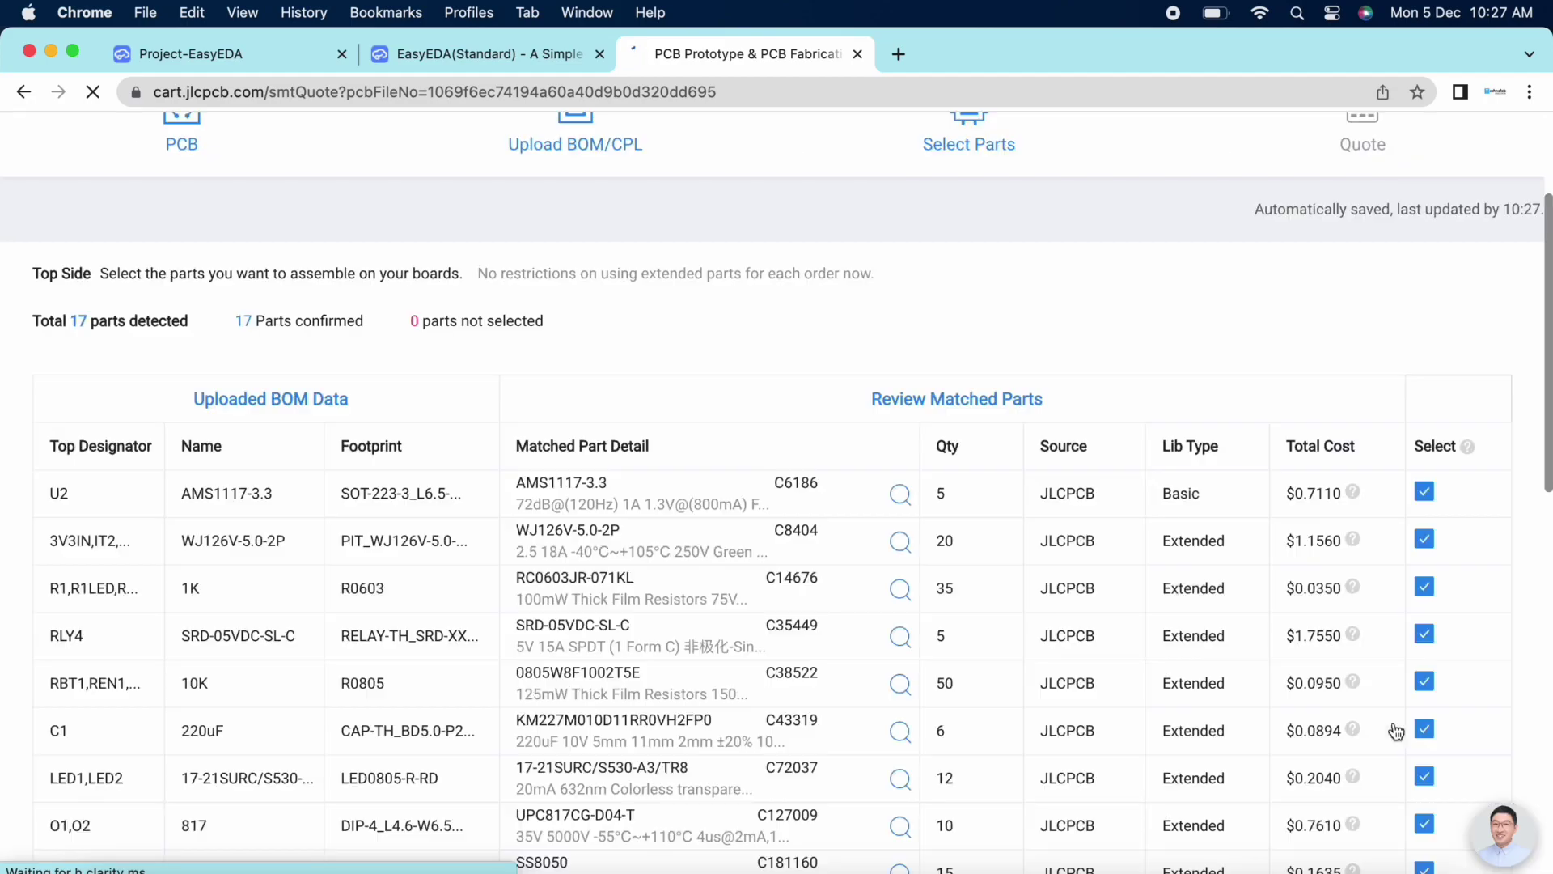
Step: Review all 17 matched BOM parts and proceed to the placement quote at $43.65
scroll(1118, 665, down, 2)
scroll(1119, 665, down, 2)
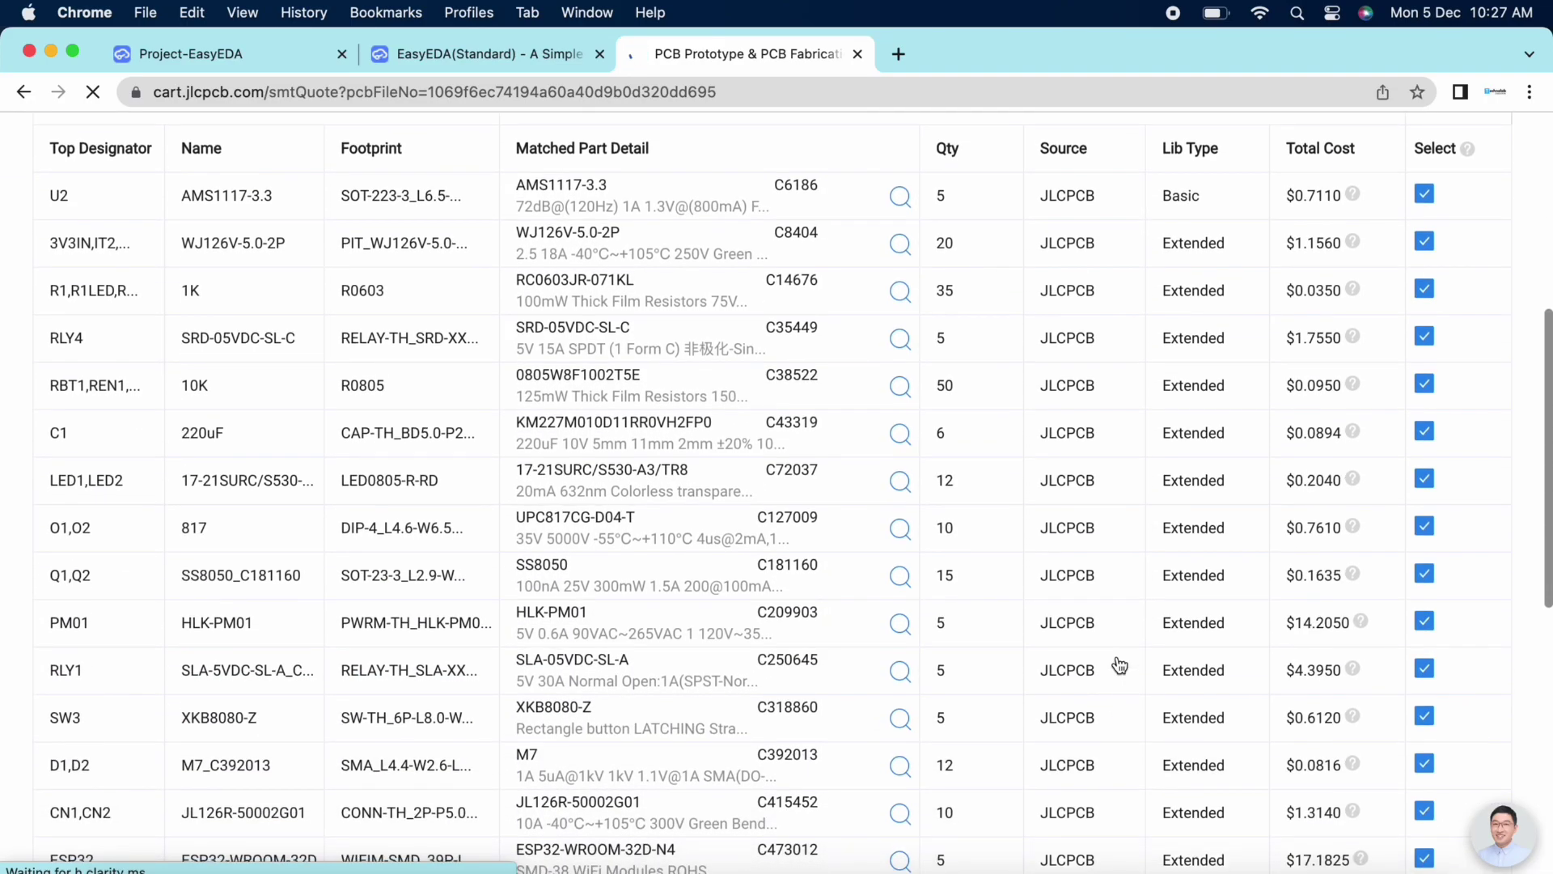
scroll(1119, 665, down, 2)
scroll(1119, 665, down, 1)
scroll(1118, 664, up, 1)
scroll(1118, 664, up, 1)
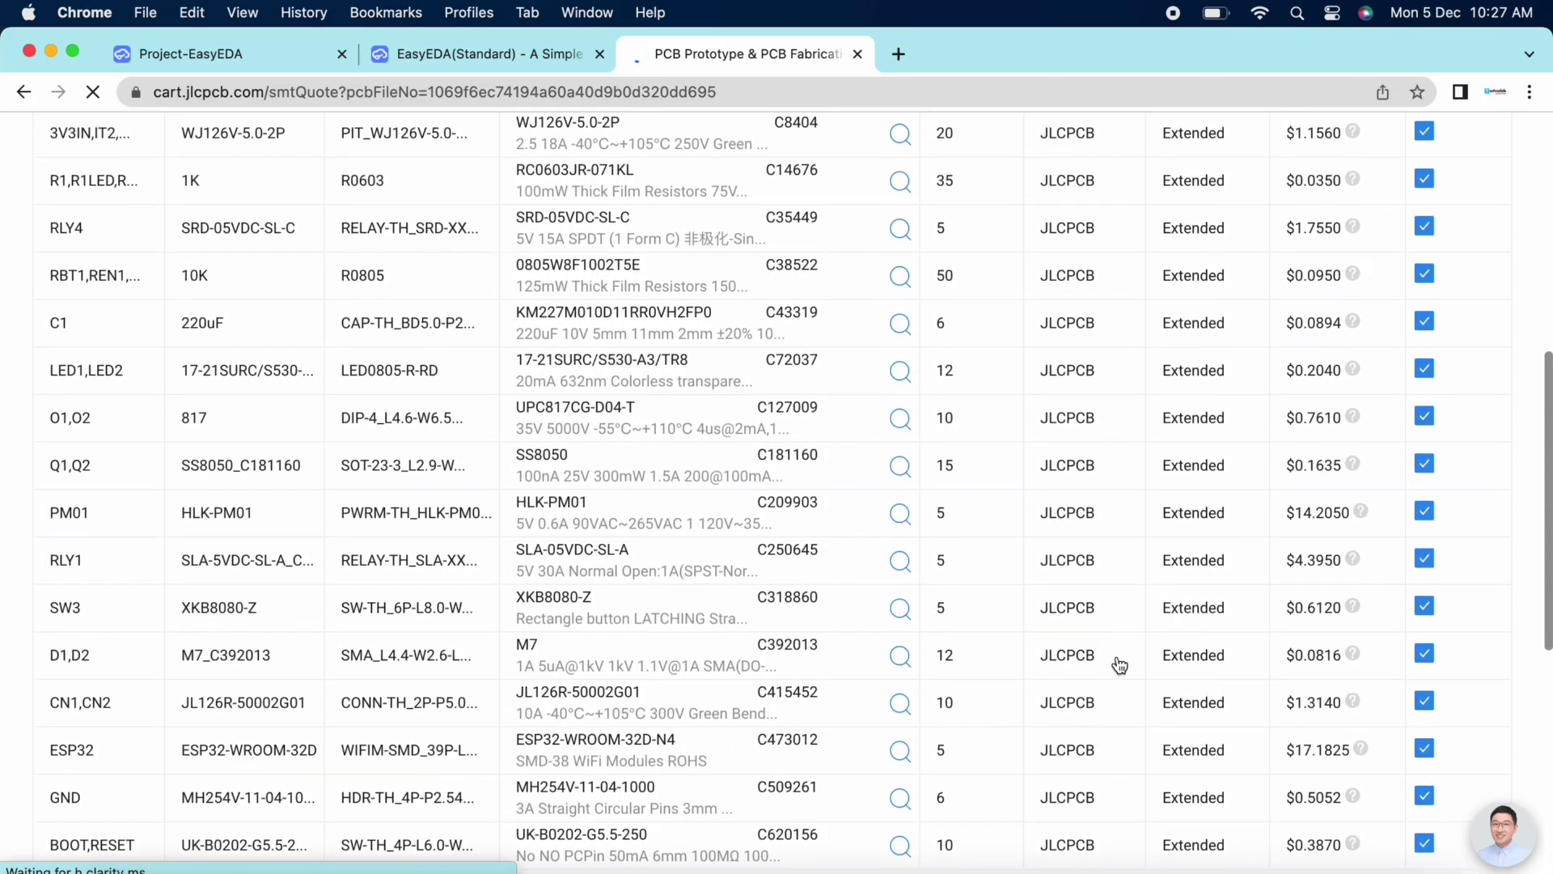
scroll(1119, 665, up, 2)
scroll(1118, 665, down, 1)
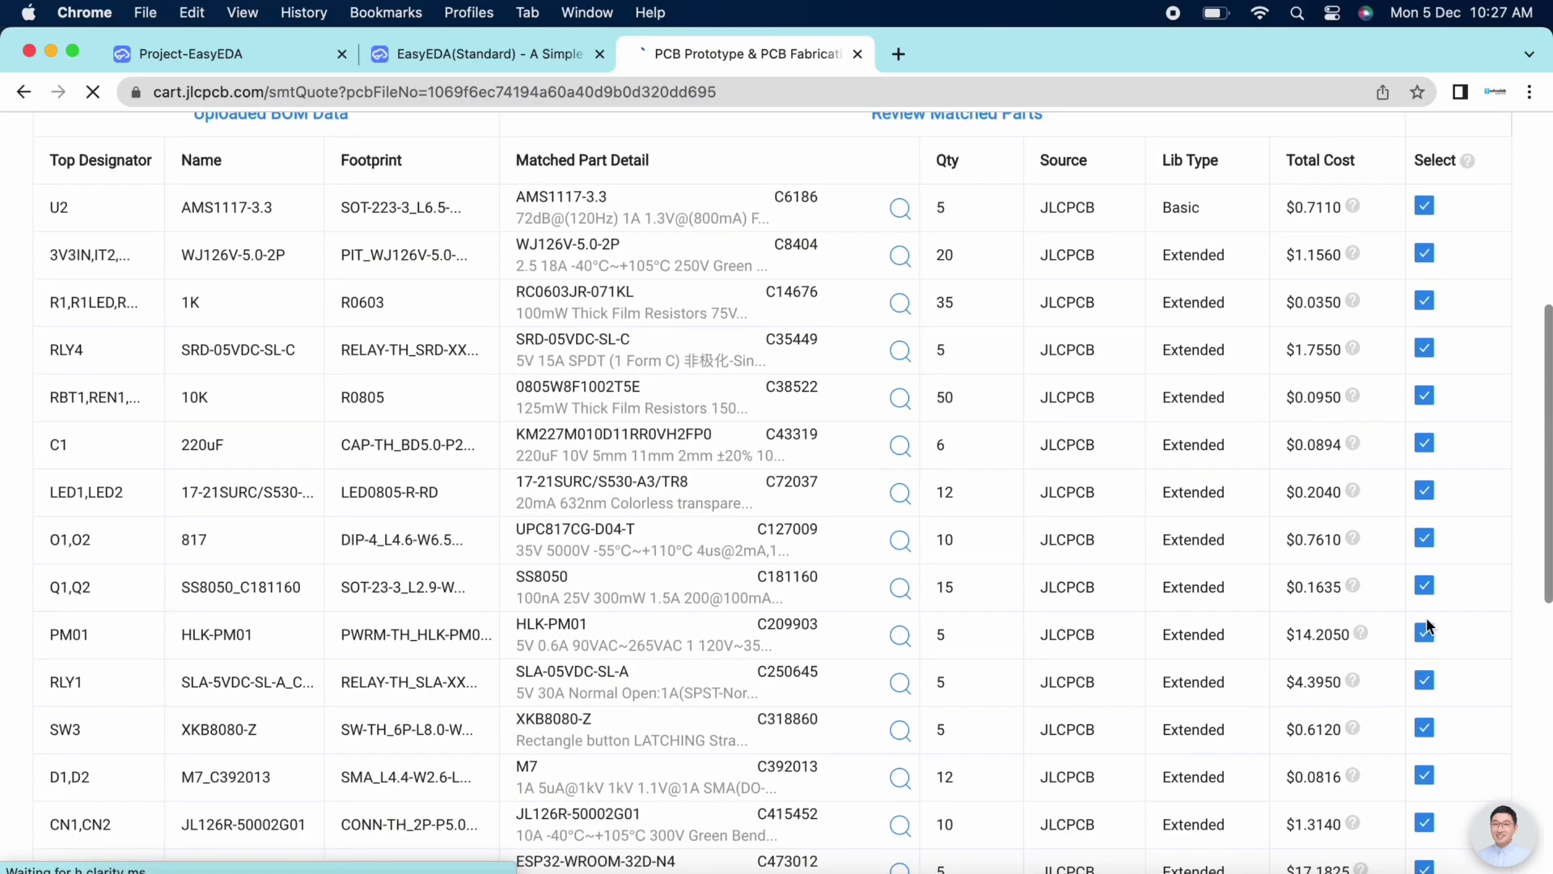
scroll(998, 658, down, 2)
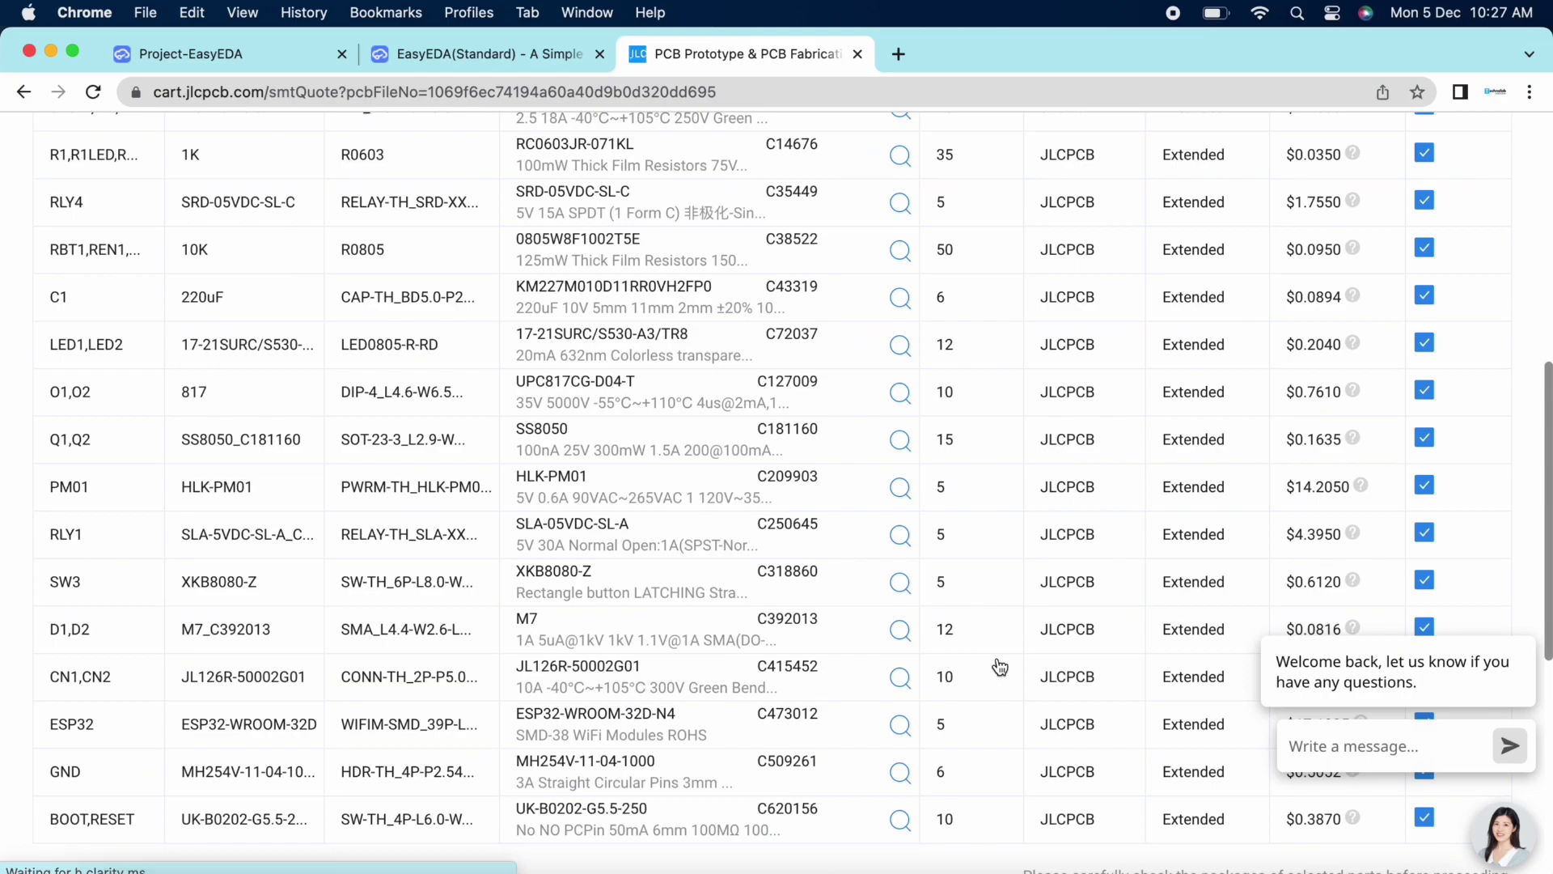
scroll(998, 658, down, 2)
scroll(1000, 662, down, 3)
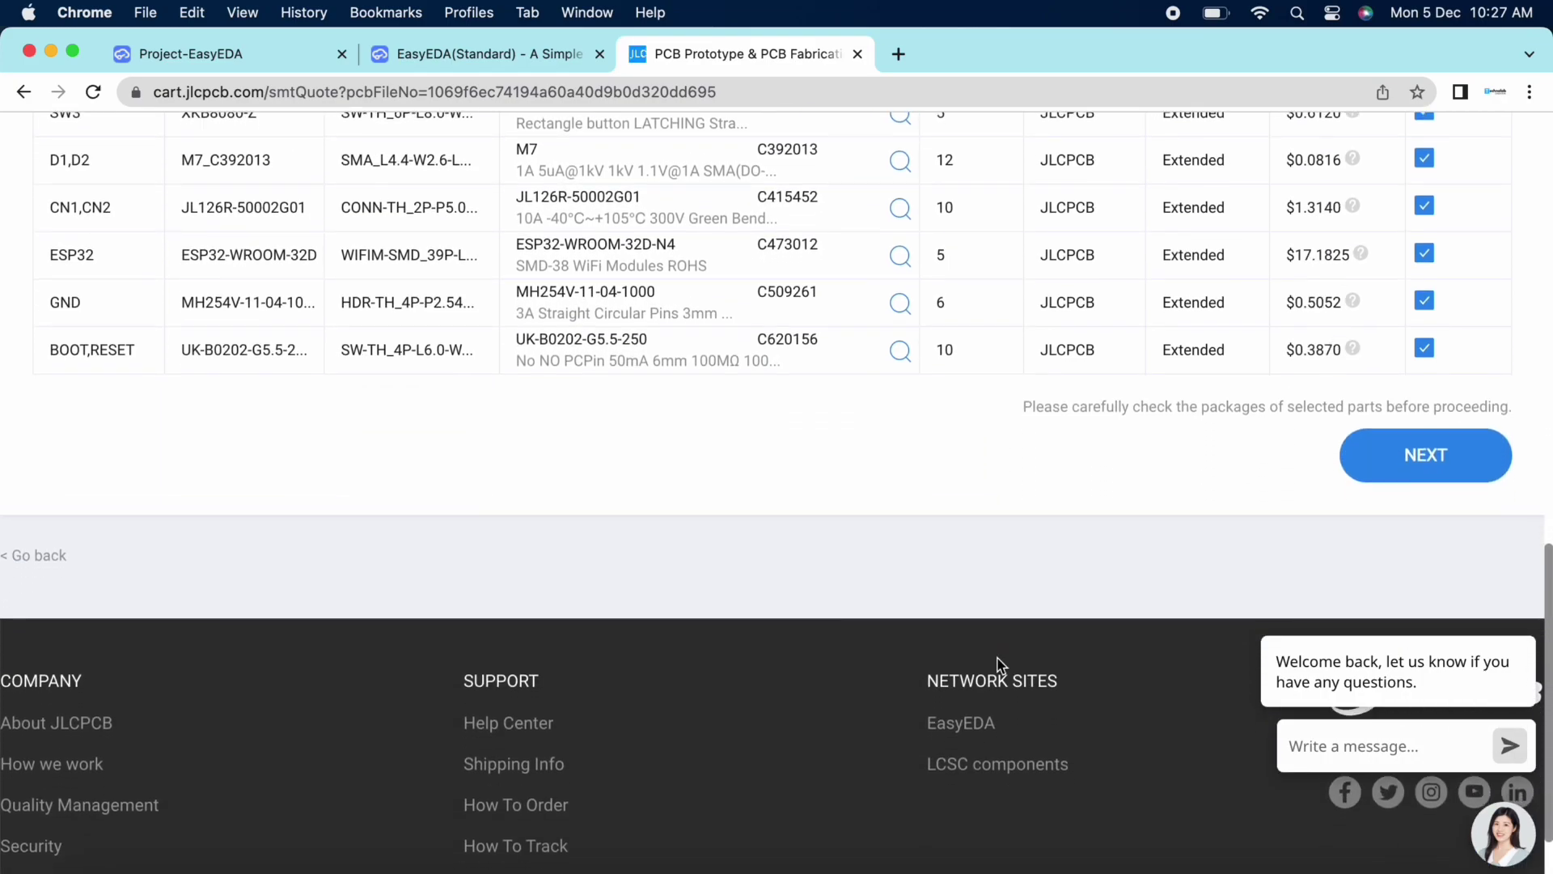
click(1439, 458)
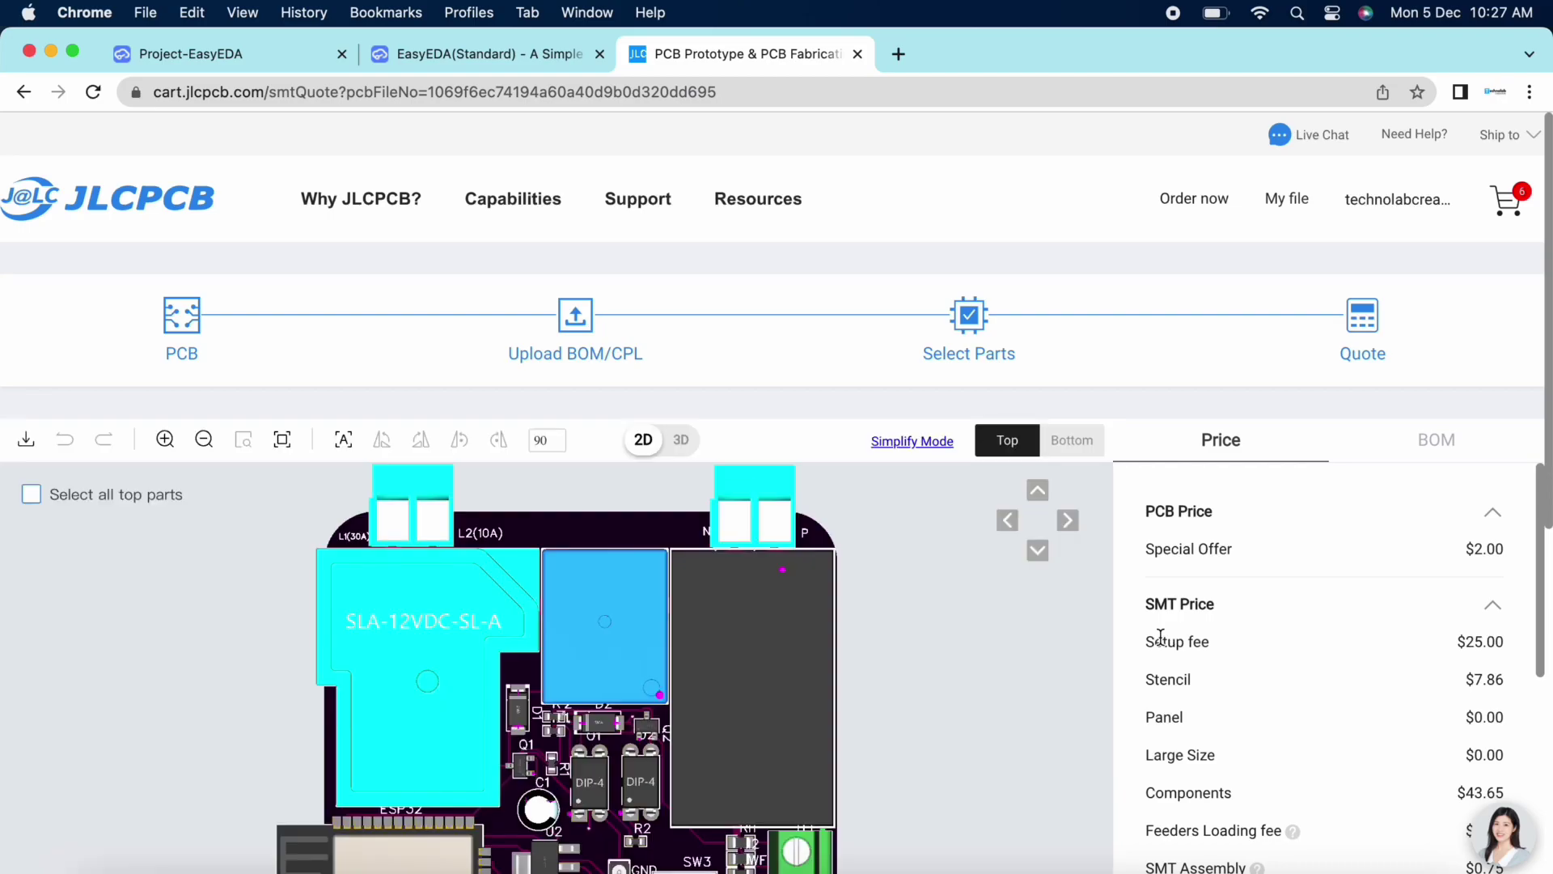
scroll(1160, 637, down, 2)
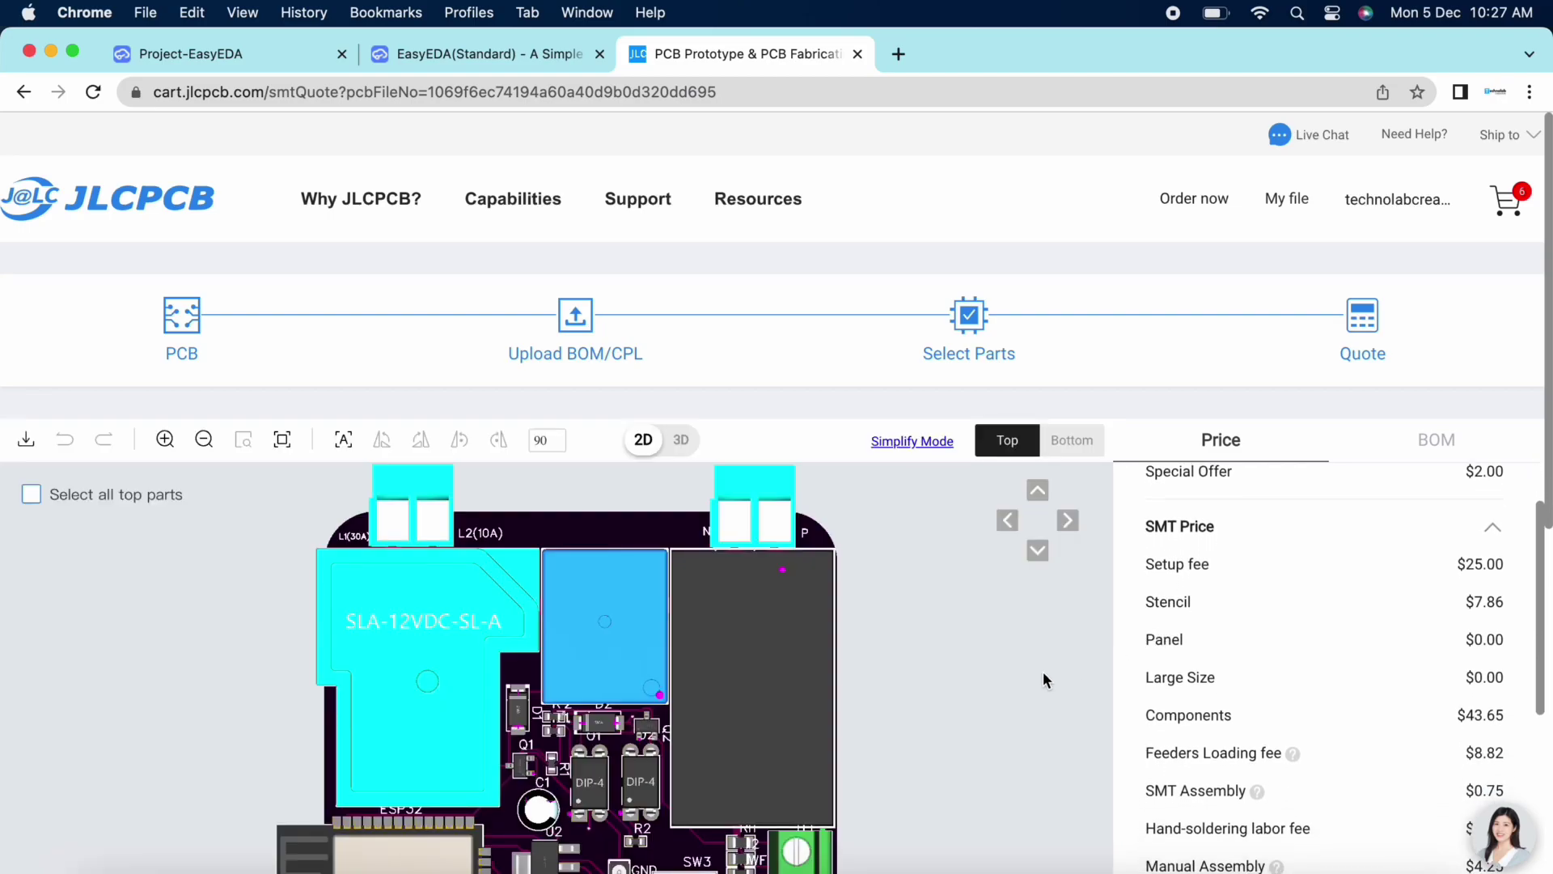
mouse_move(1042, 674)
mouse_down()
mouse_move(1033, 548)
mouse_move(929, 562)
mouse_move(998, 658)
mouse_move(978, 554)
mouse_up()
scroll(979, 554, up, 3)
scroll(967, 676, up, 2)
scroll(1264, 702, down, 5)
scroll(1263, 702, down, 2)
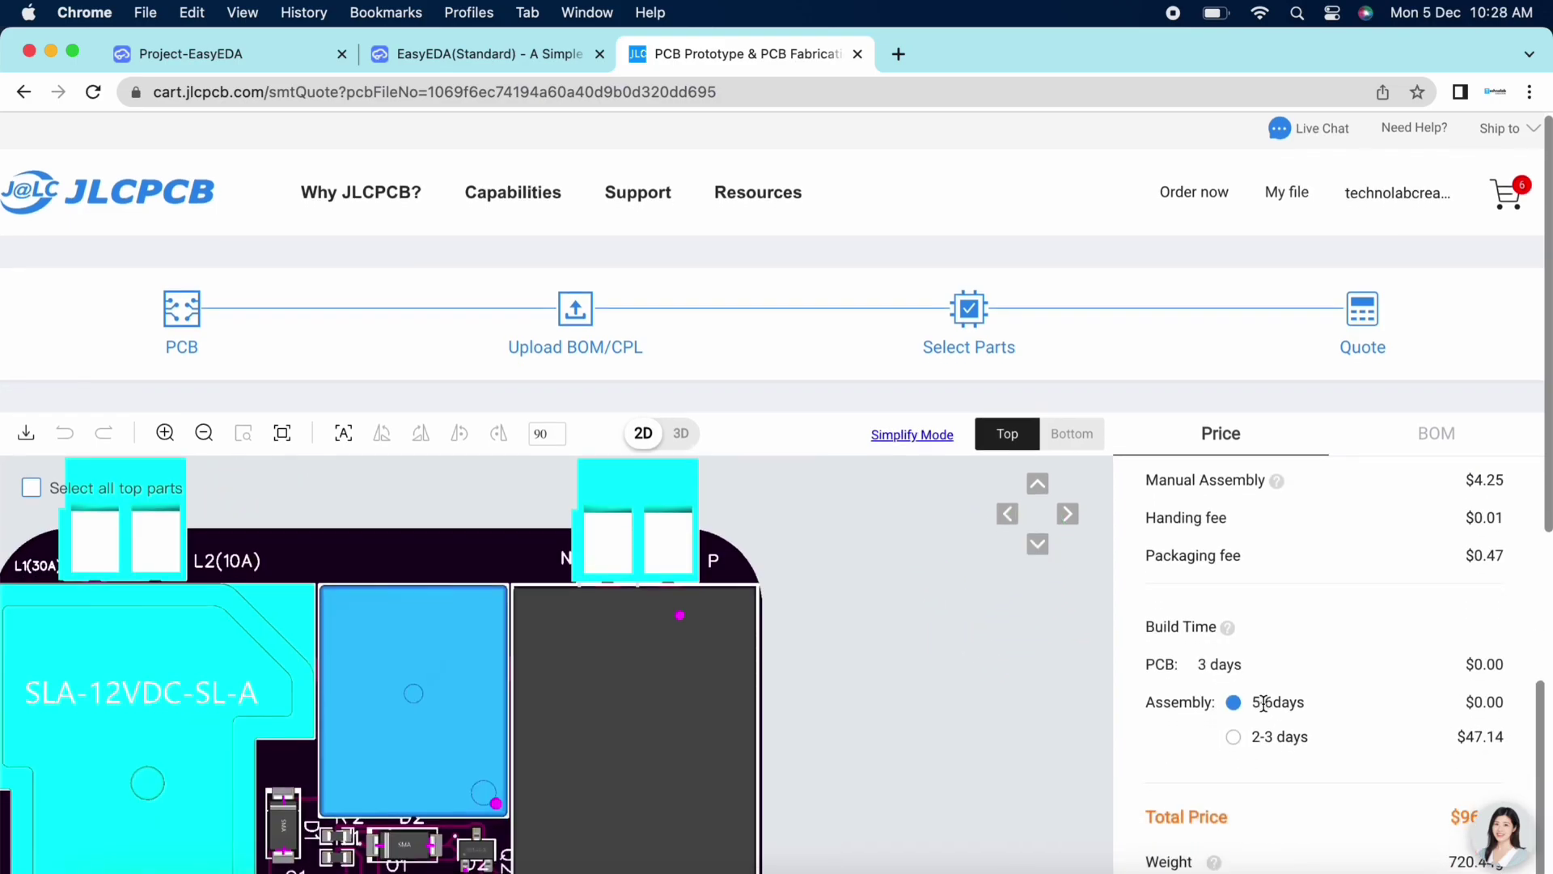
scroll(1264, 702, down, 3)
scroll(1264, 701, down, 3)
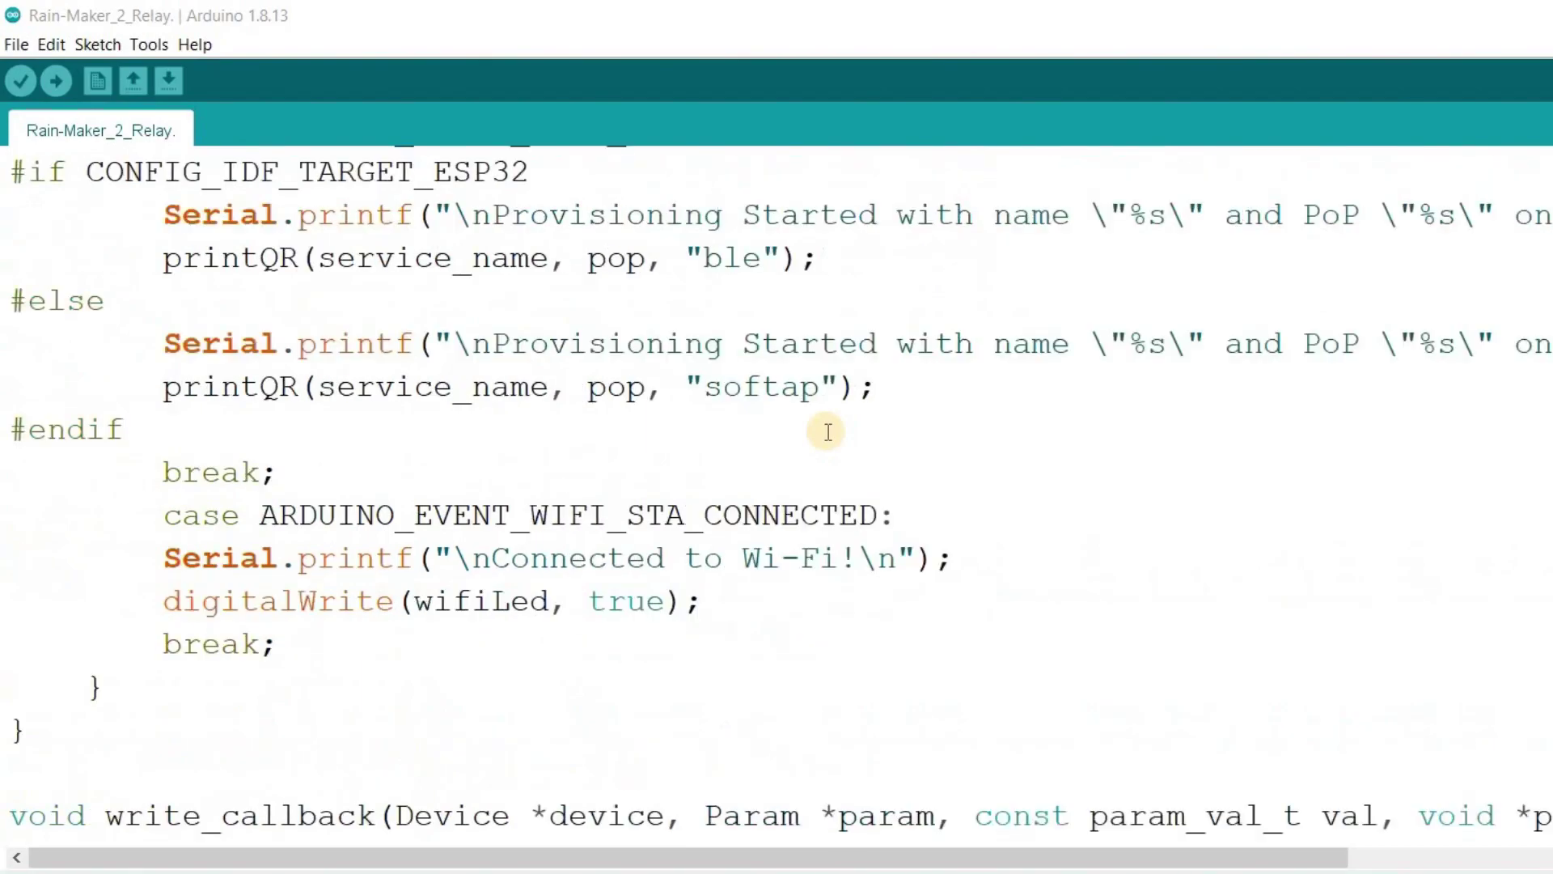
scroll(827, 432, down, 10)
scroll(827, 431, down, 10)
scroll(827, 431, down, 10)
scroll(826, 432, up, 3)
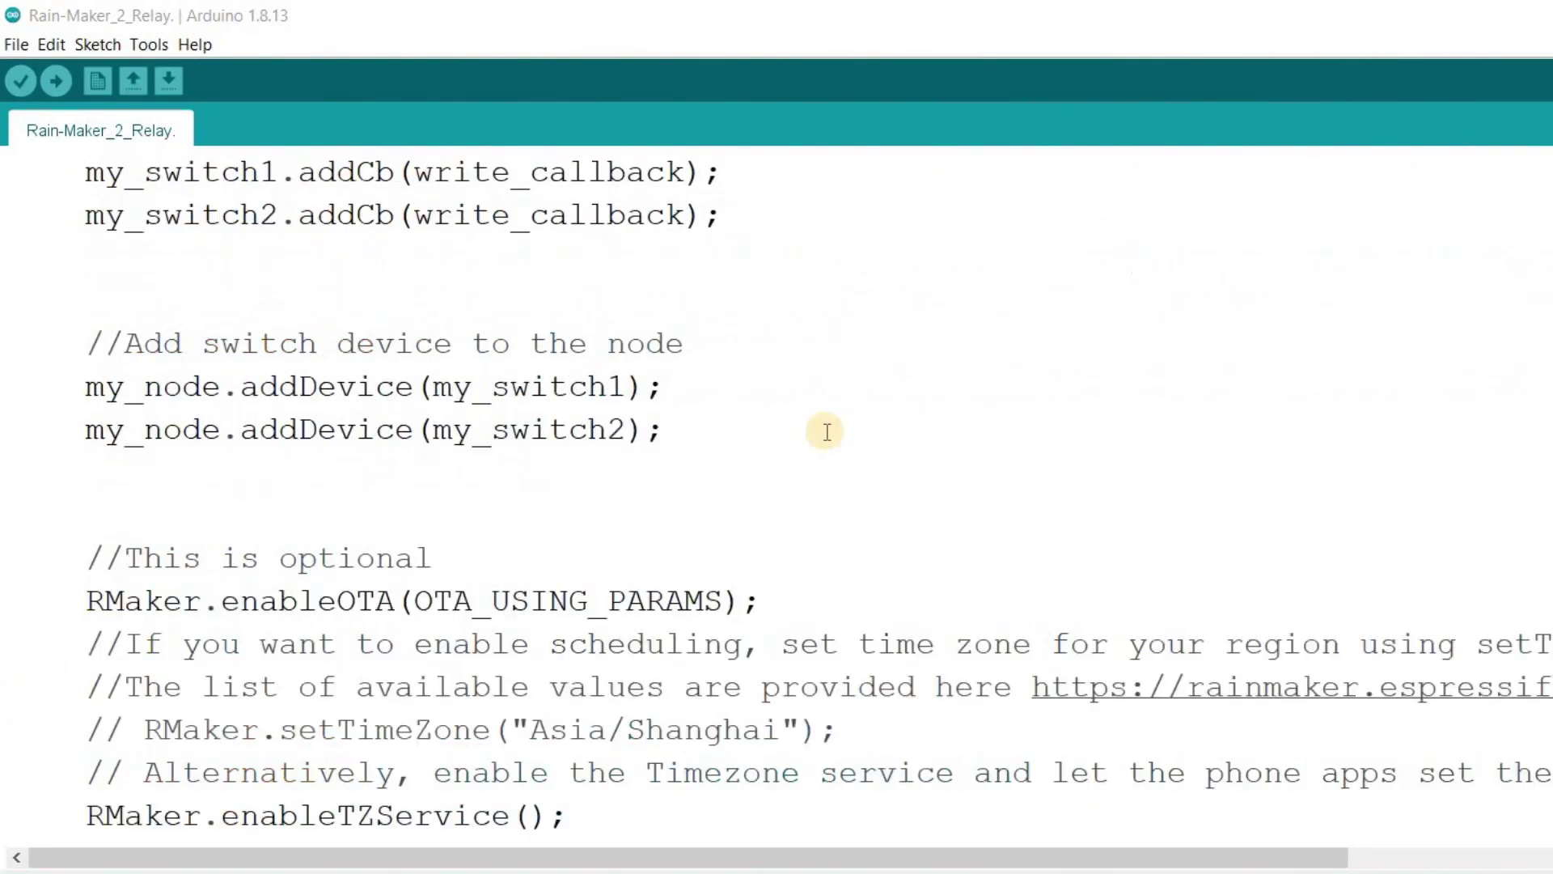
scroll(827, 431, down, 3)
scroll(827, 431, down, 10)
scroll(827, 431, up, 5)
scroll(827, 438, up, 5)
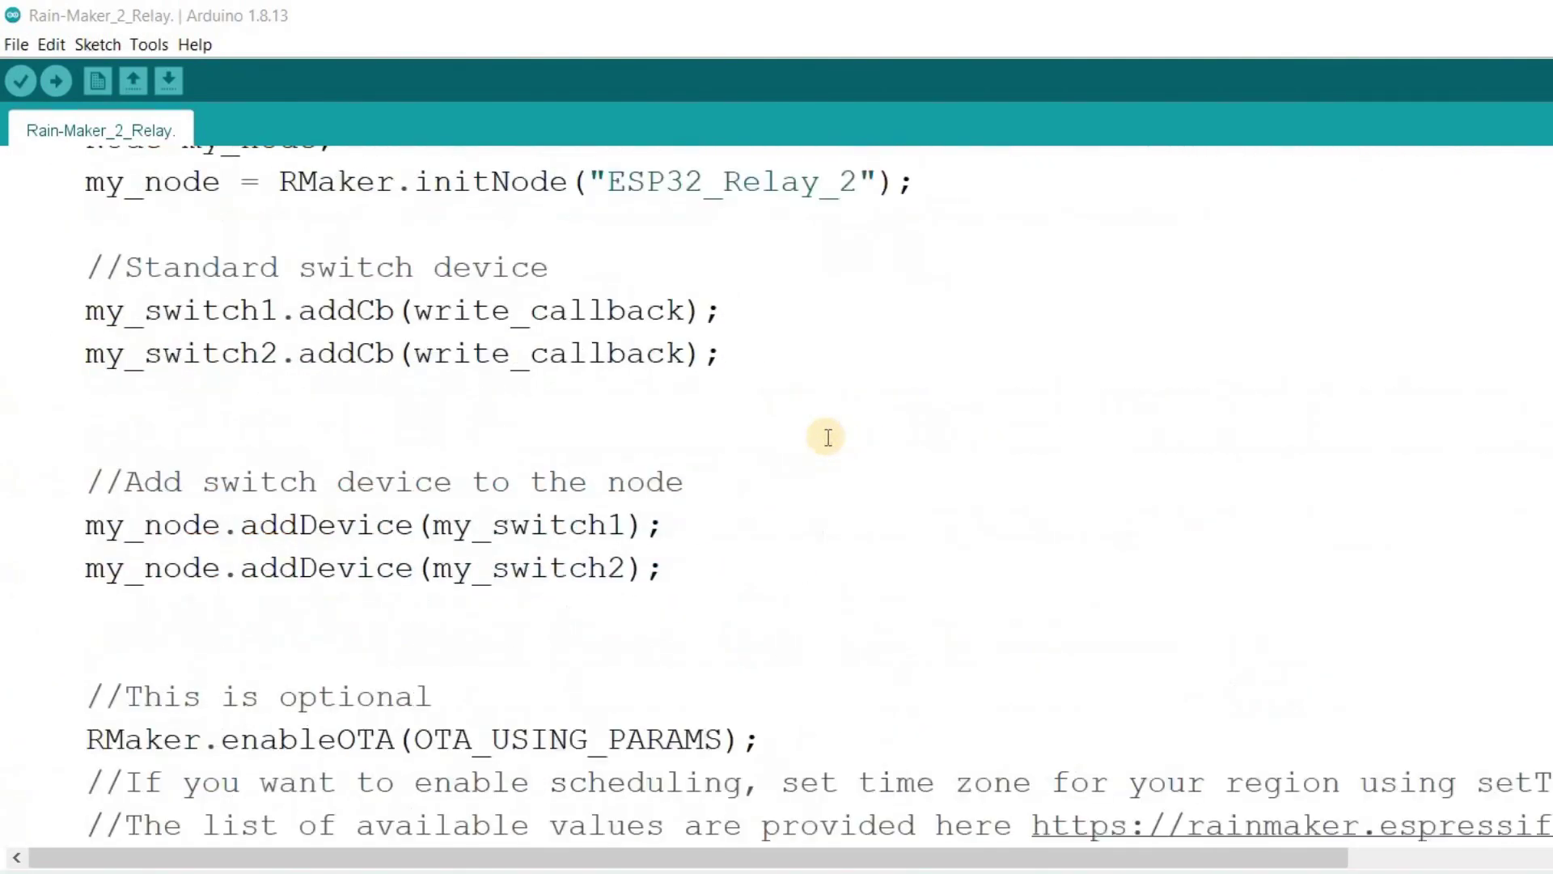
scroll(827, 438, up, 5)
scroll(827, 438, up, 5)
scroll(826, 438, up, 5)
scroll(827, 437, up, 10)
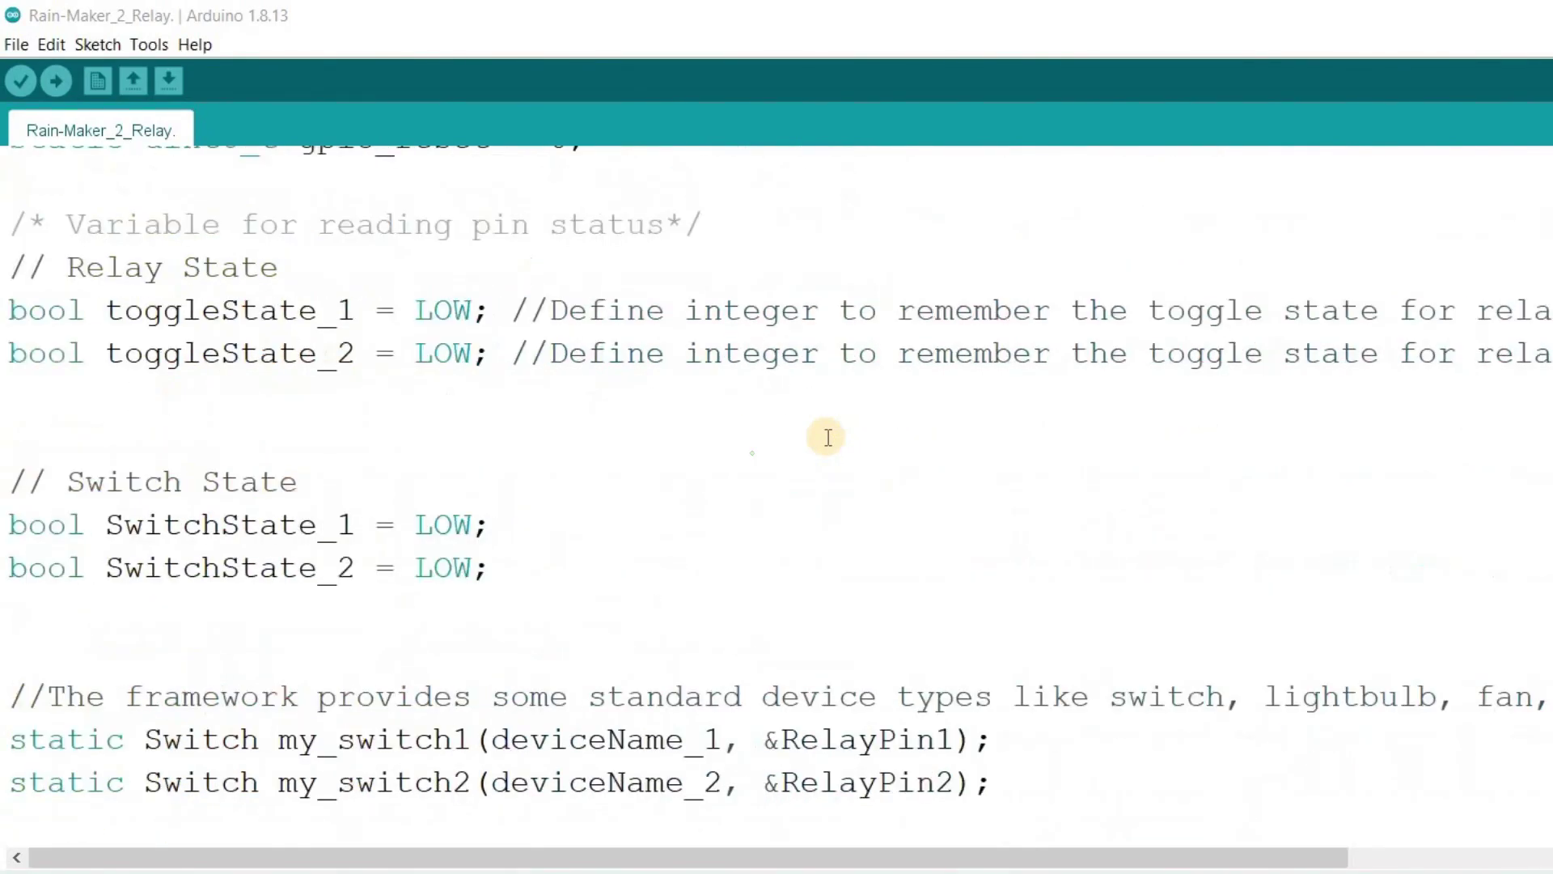
scroll(825, 434, up, 5)
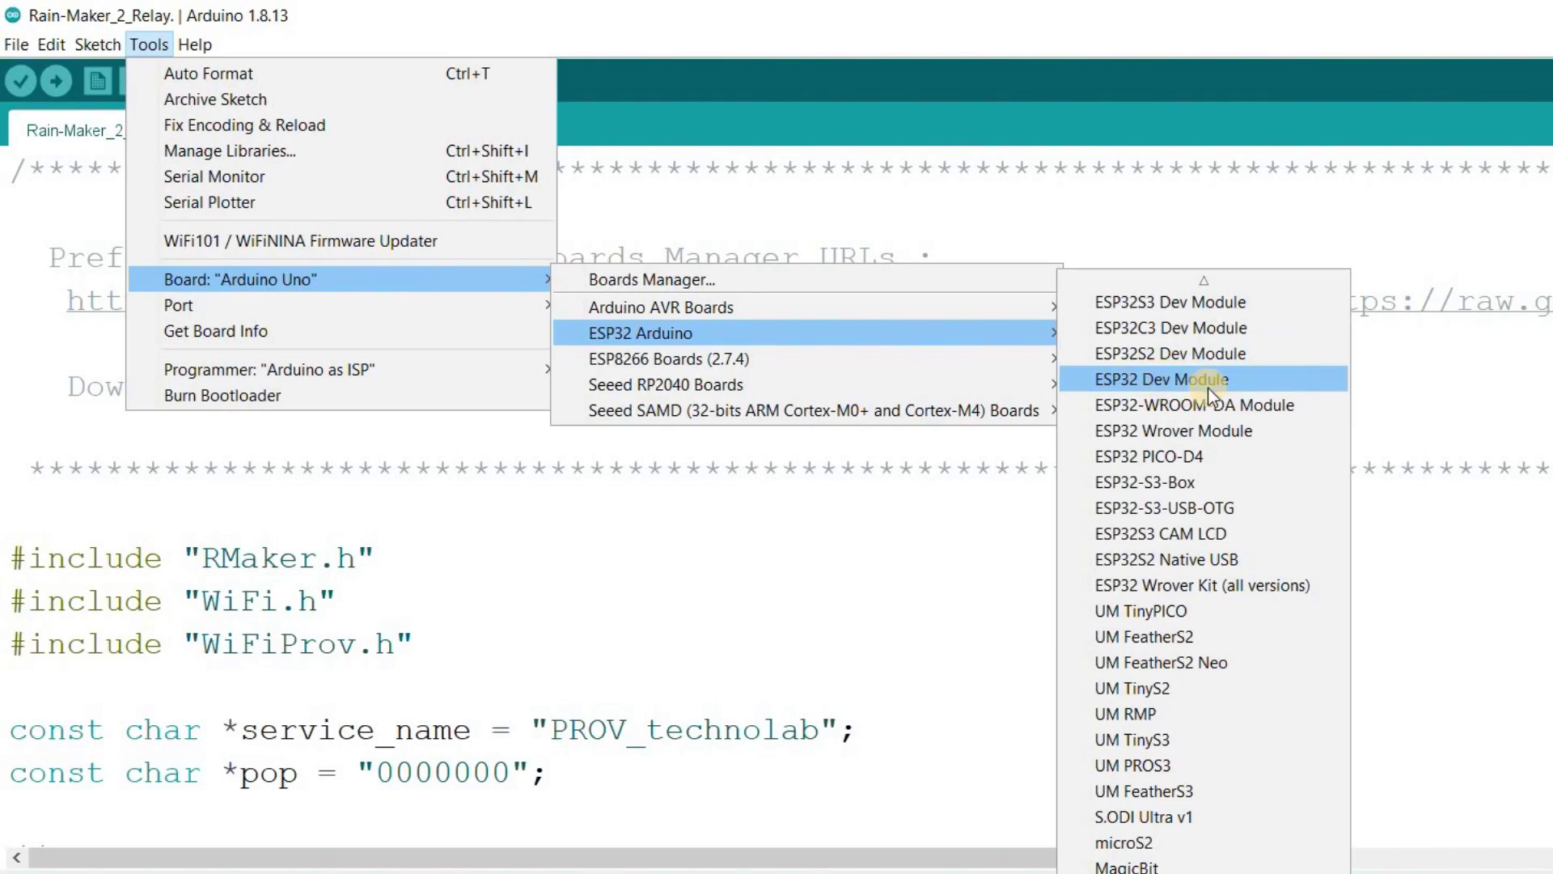
Step: Set the ESP32 Dev Module partition scheme to RainMaker and the port to COM4
click(147, 47)
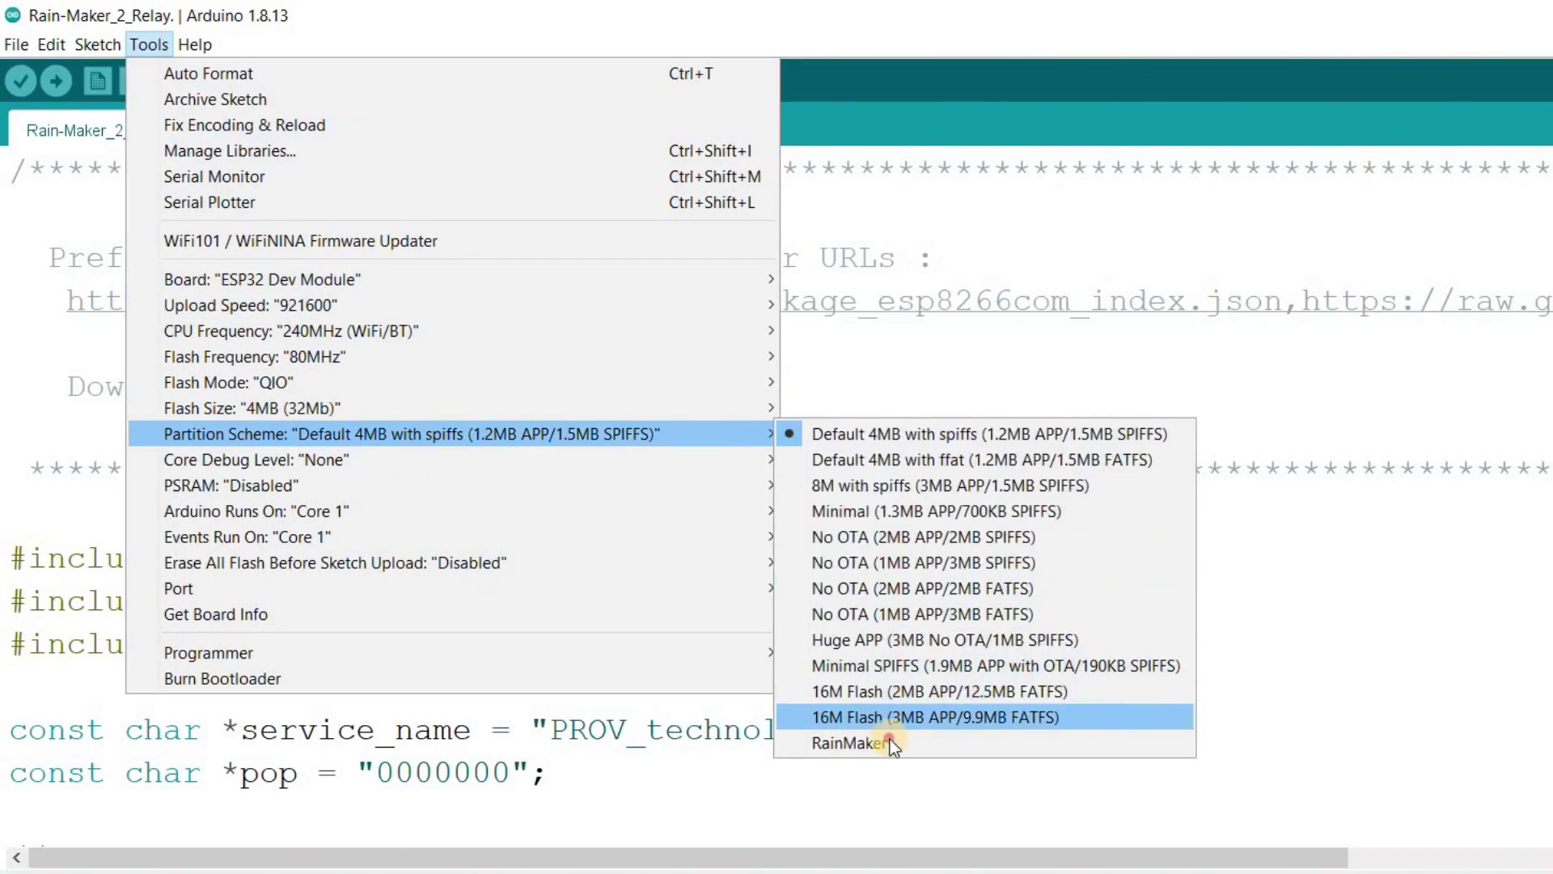
click(886, 745)
click(135, 41)
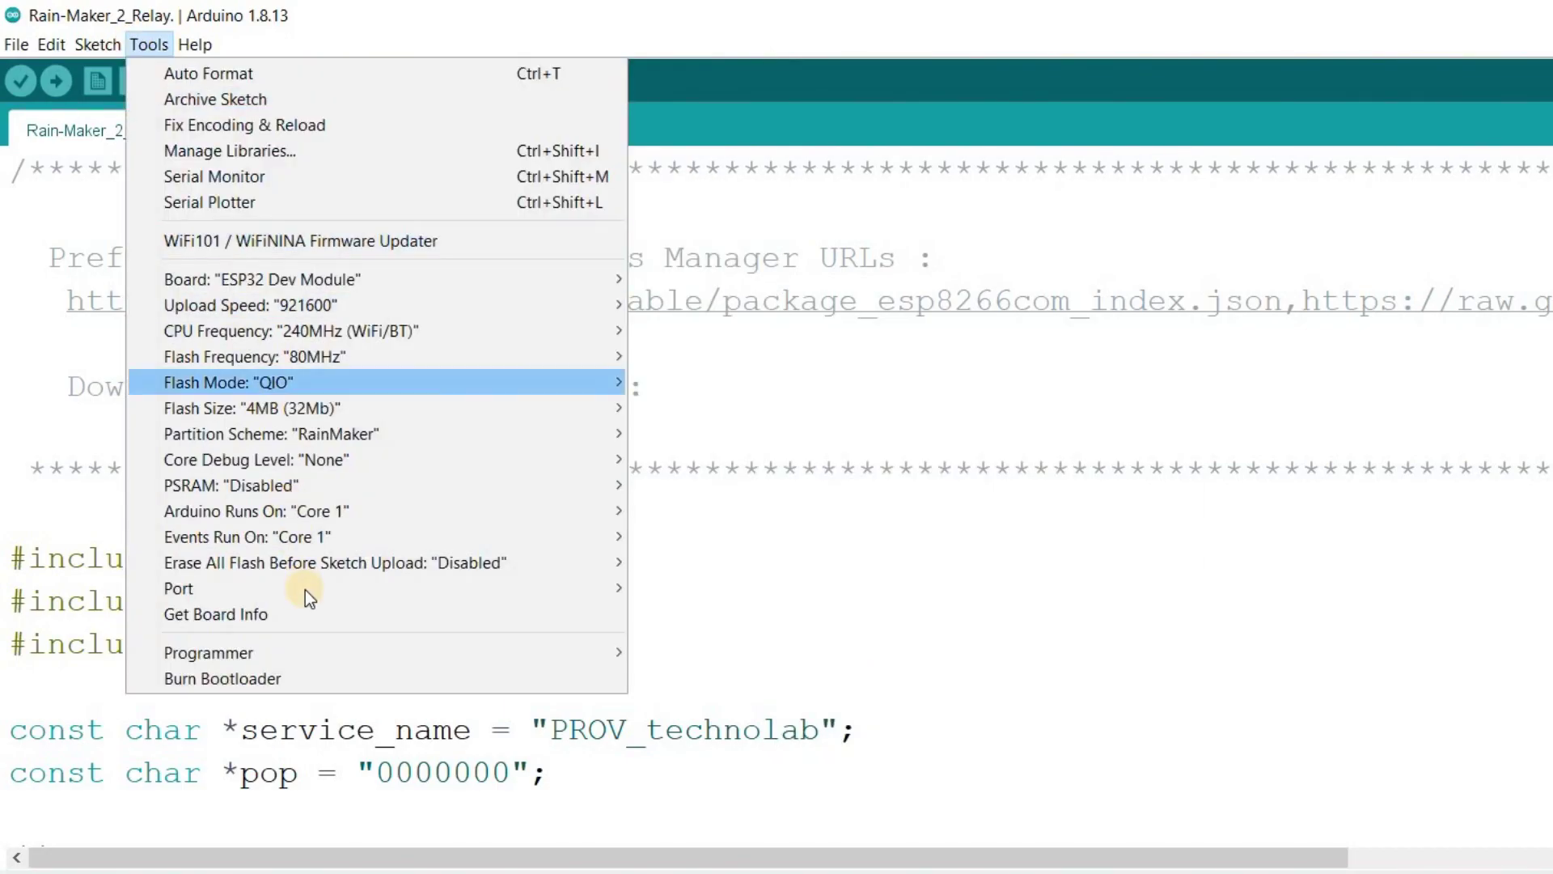
mouse_move(178, 588)
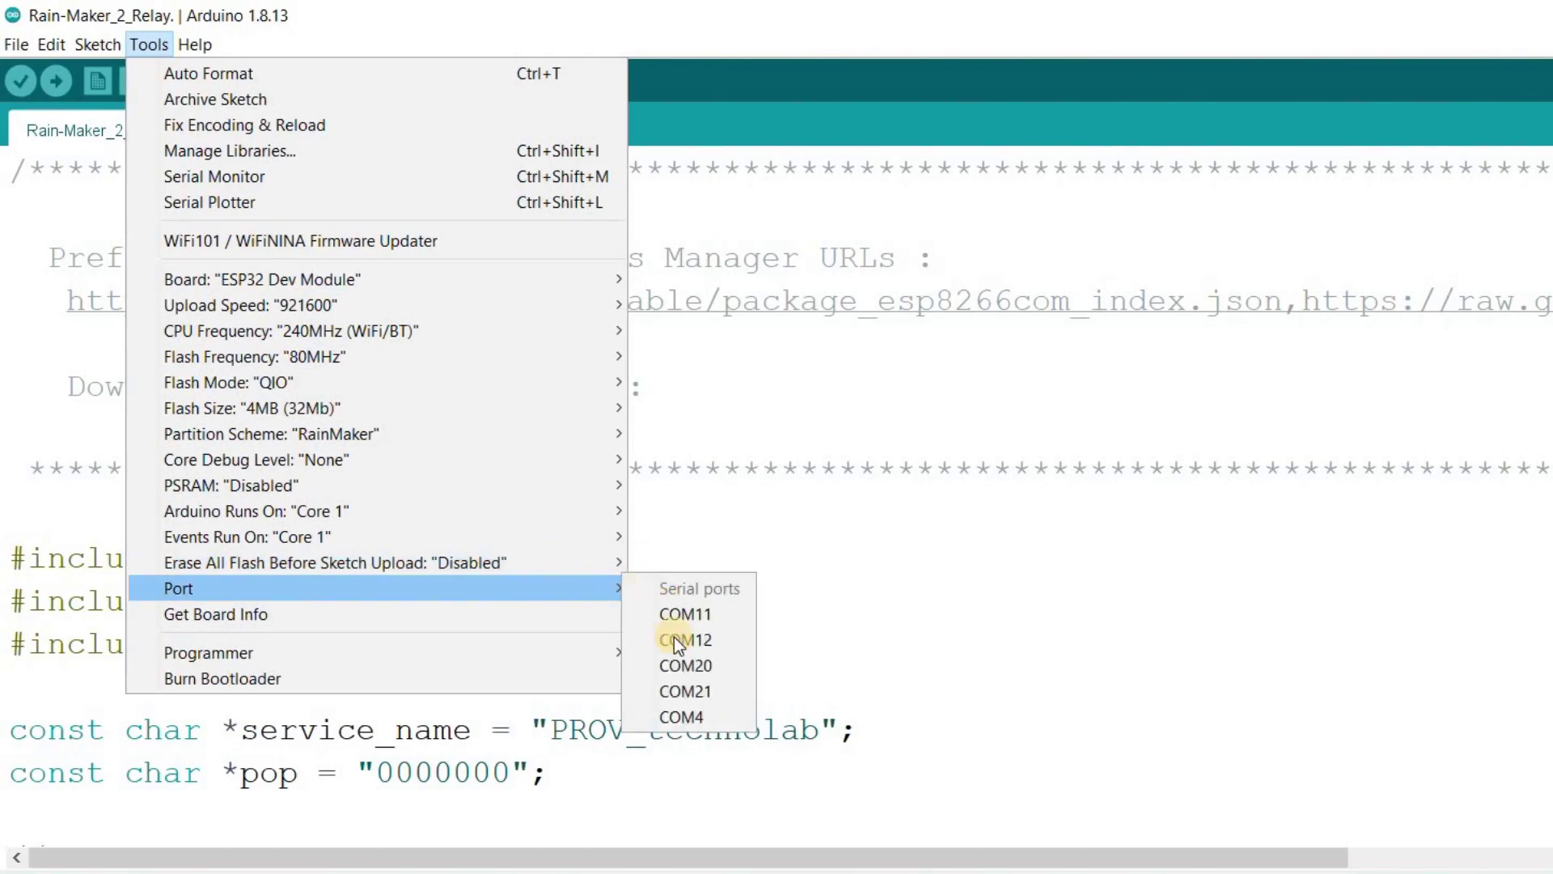
click(683, 716)
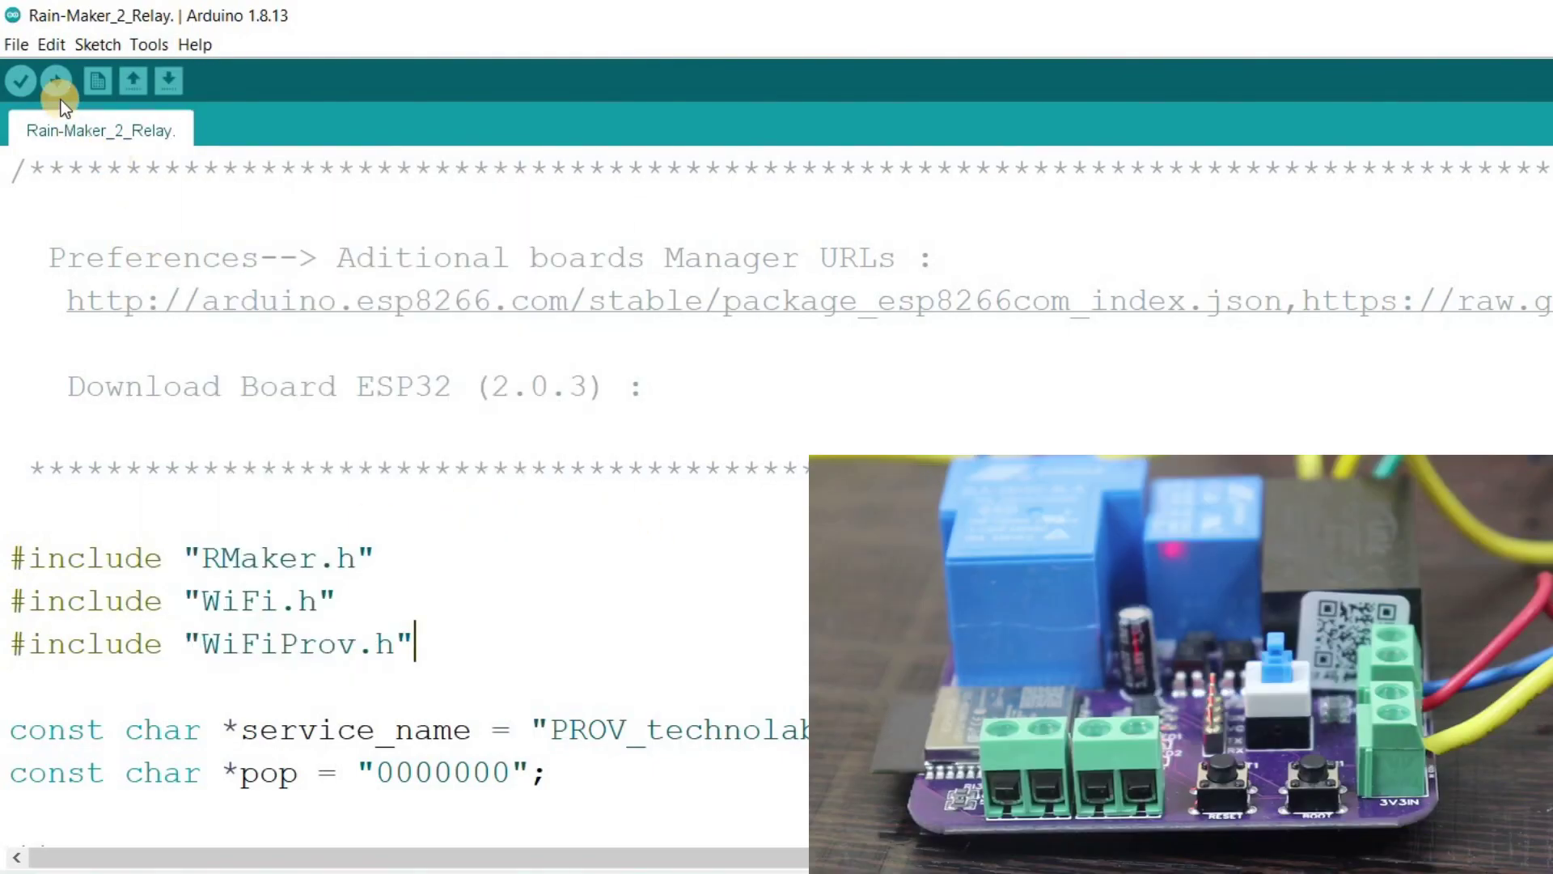
Step: Compile and flash the RainMaker two-relay sketch onto the ESP32 board
click(53, 81)
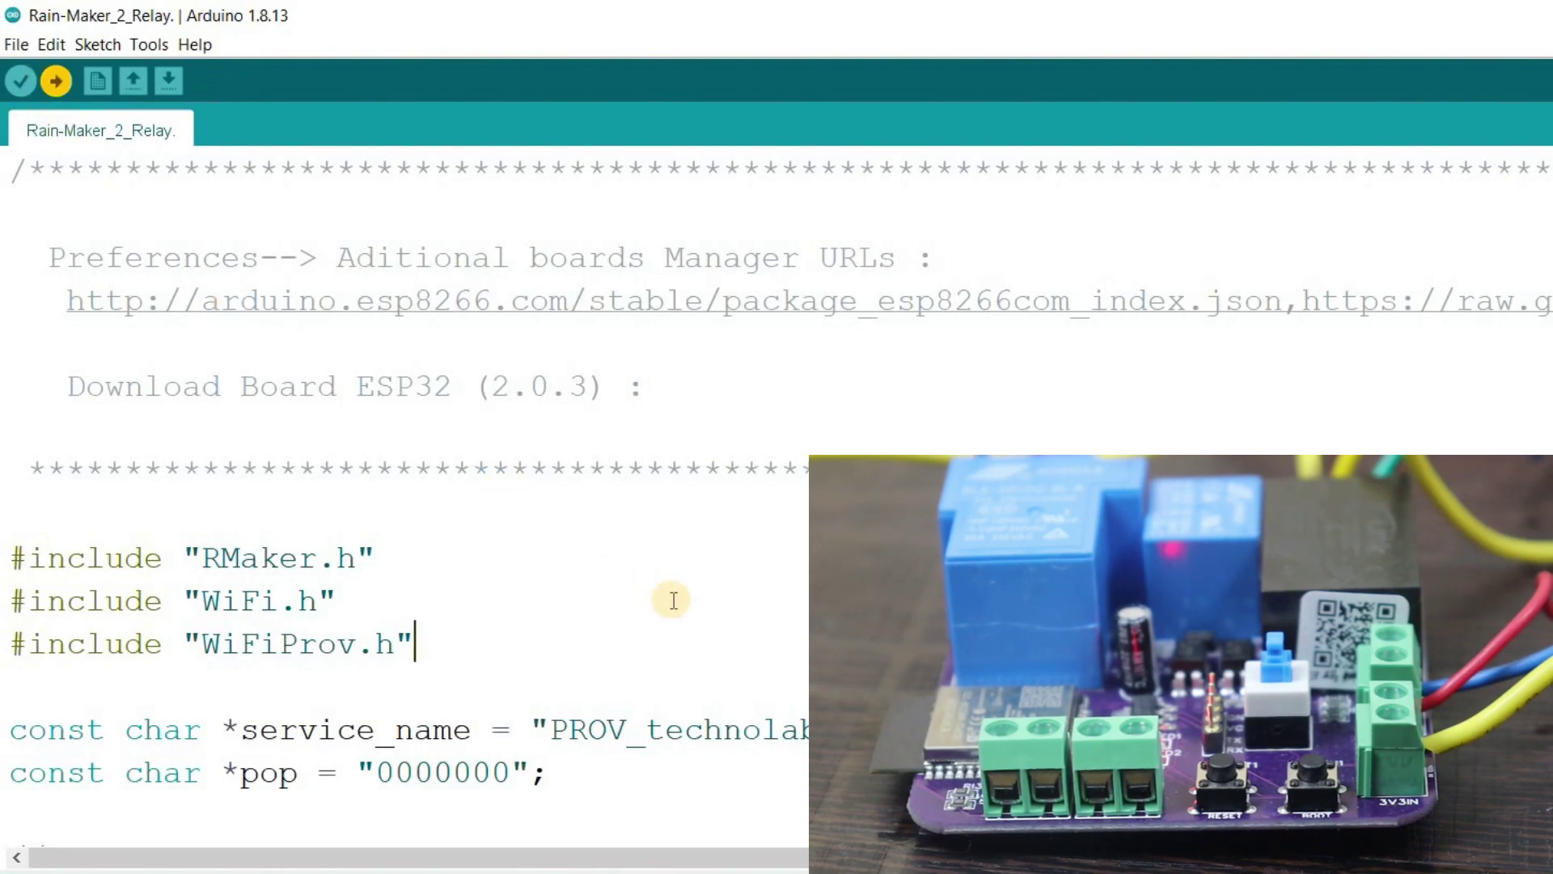